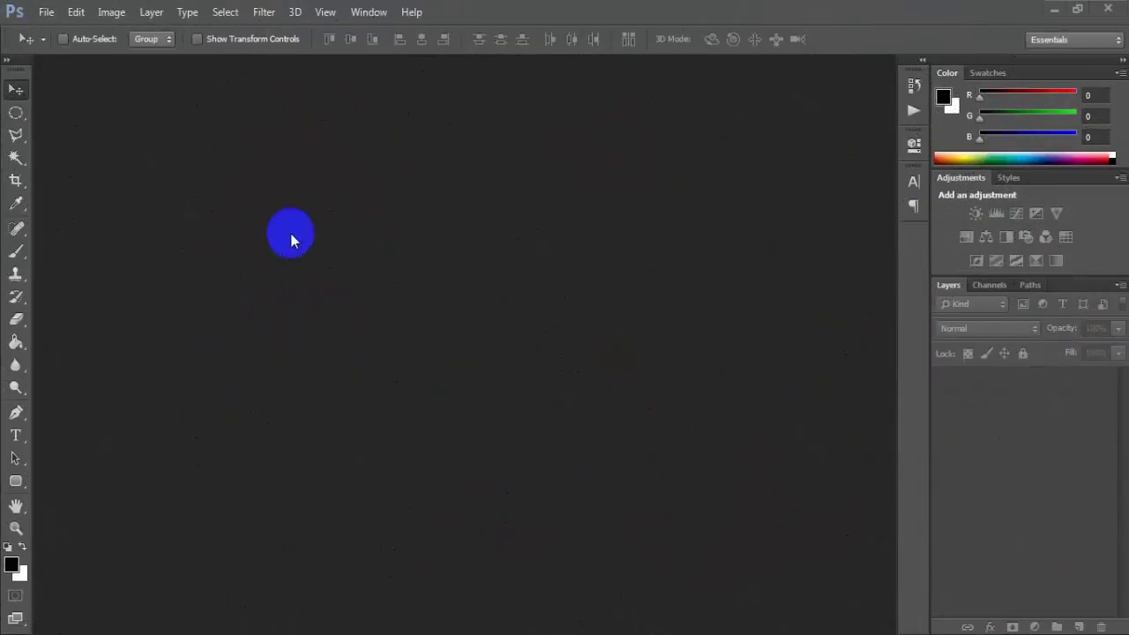
Step: Open the photo 2 (2).jpg and duplicate its background into Layer 1
left_click(46, 12)
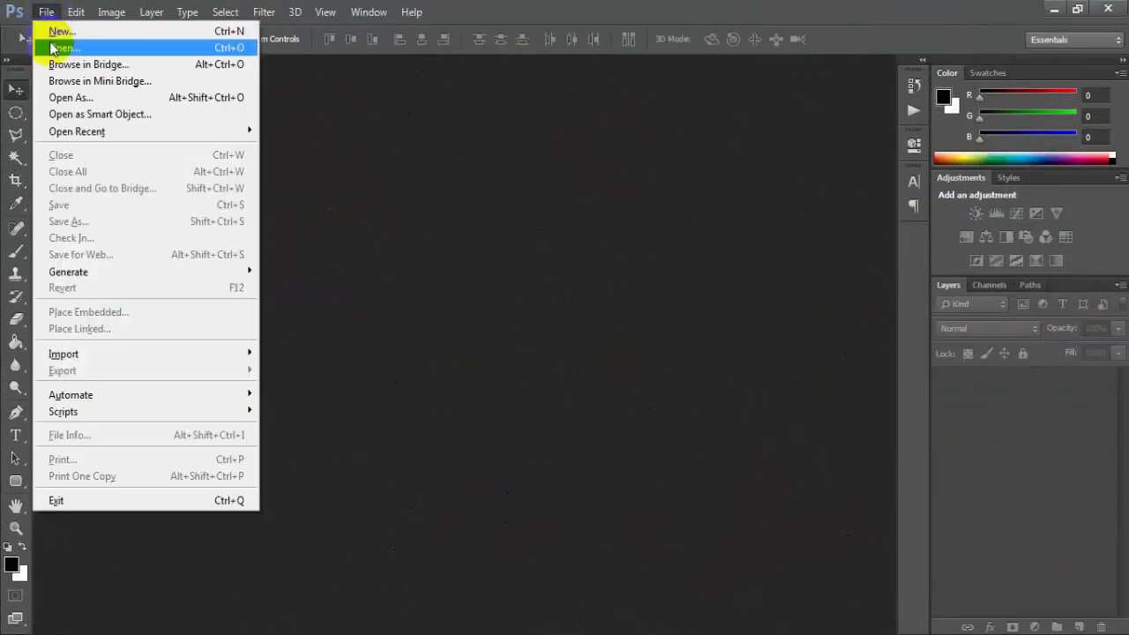
left_click(132, 48)
left_click(684, 291)
left_click(741, 491)
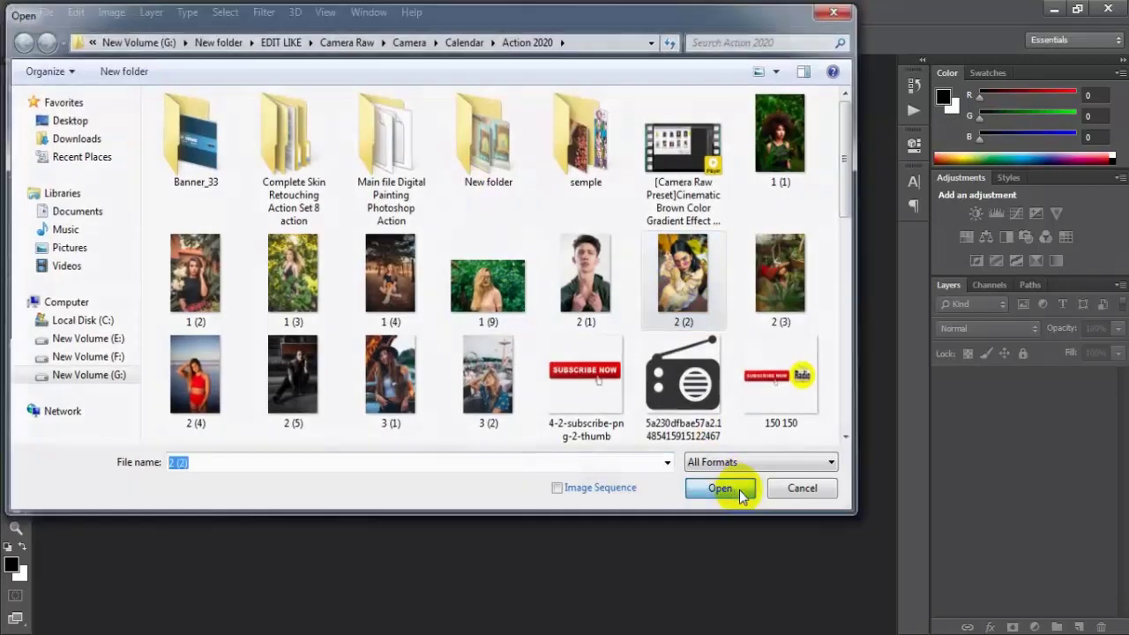
key("ctrl+j")
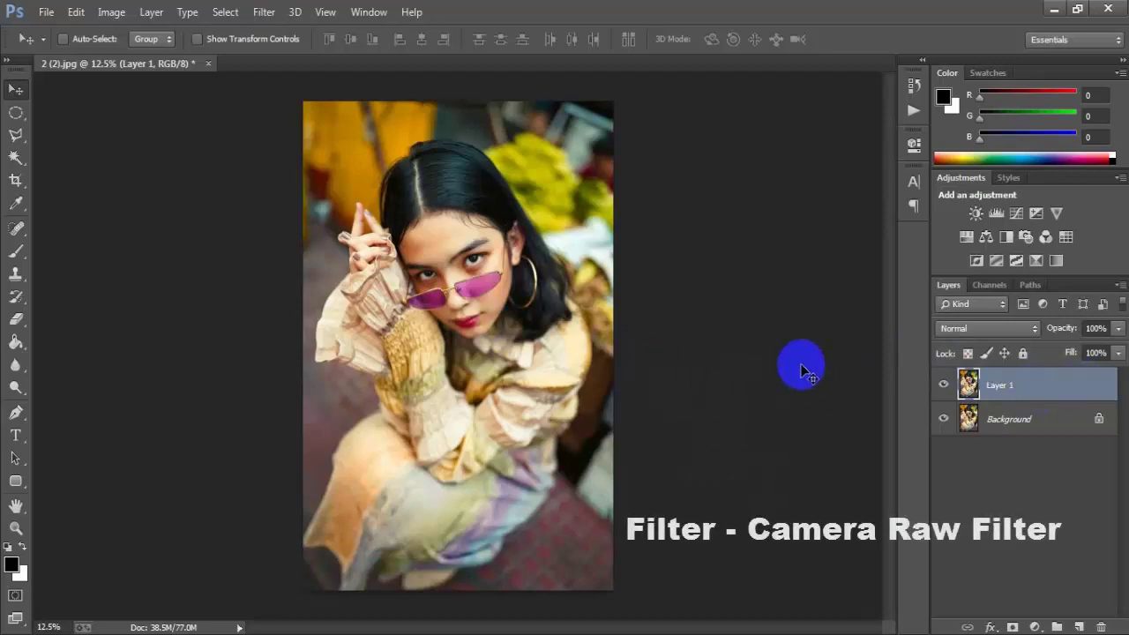
Step: Launch the Camera Raw Filter and set Temperature +6 and Tint -11
left_click(265, 14)
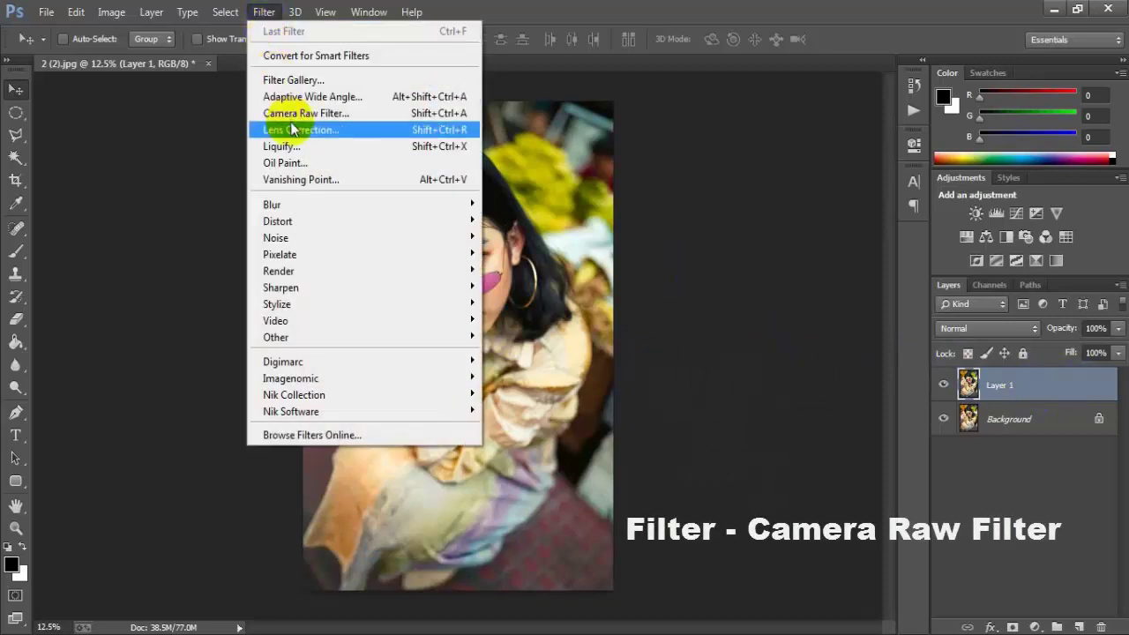
left_click(362, 117)
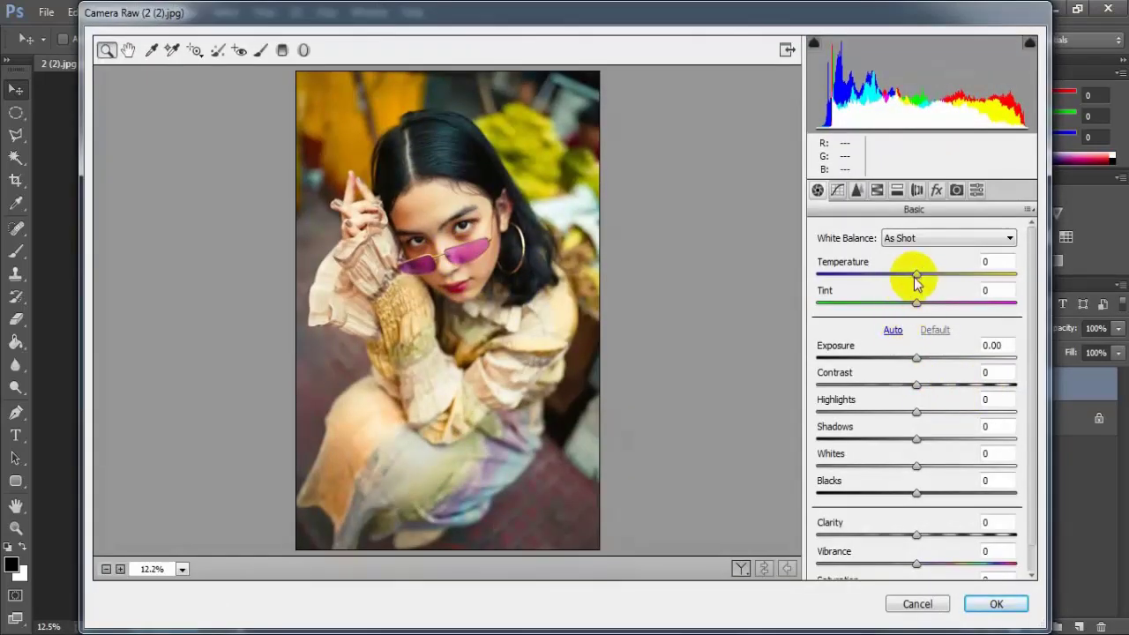
left_click_drag(917, 280, 923, 280)
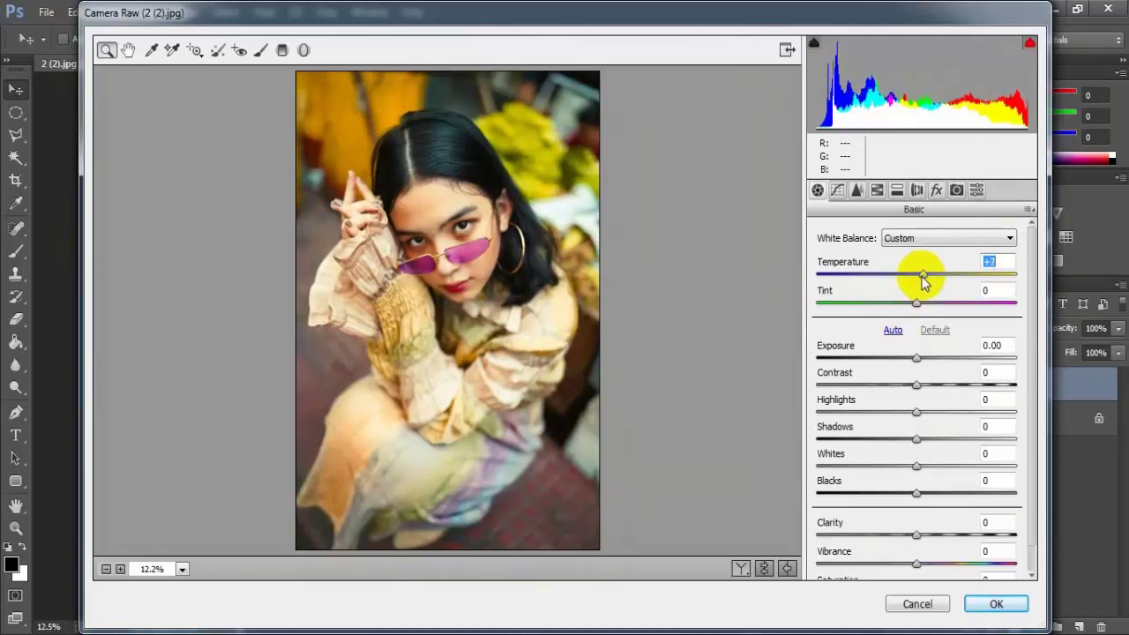
left_click_drag(922, 279, 906, 303)
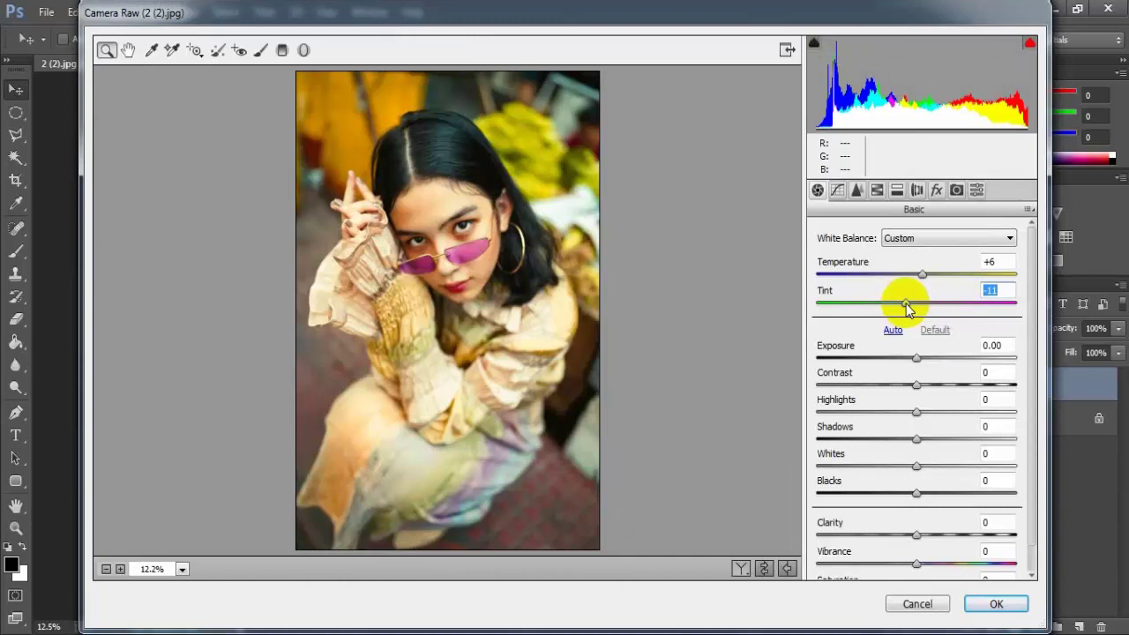
Step: Raise Exposure to about +0.26 and lower Contrast to -6
left_click_drag(918, 365, 920, 363)
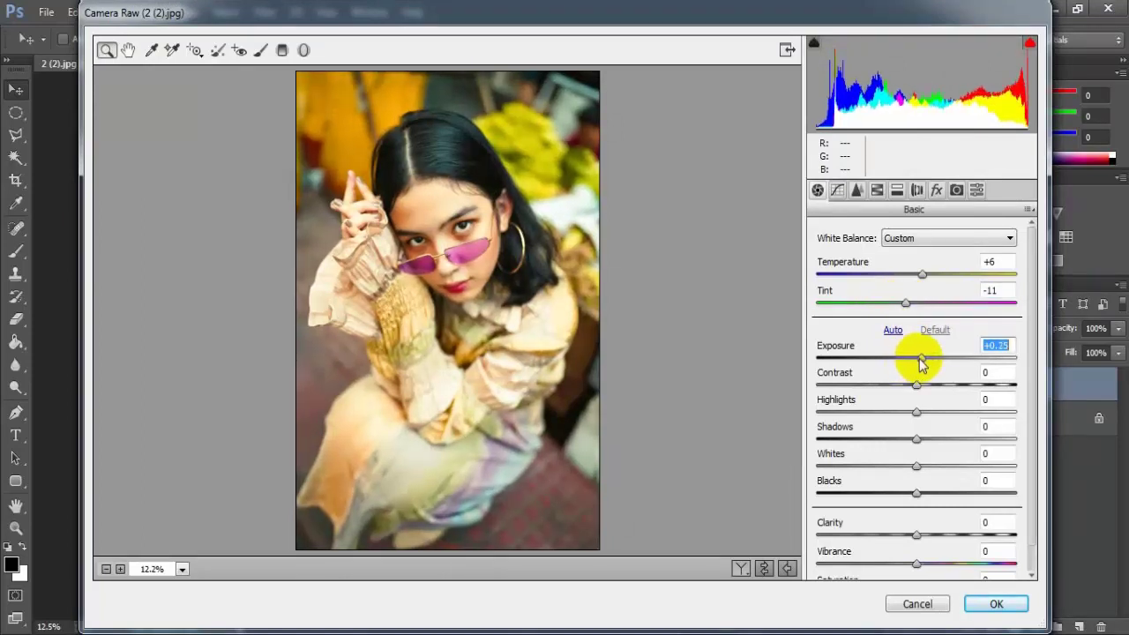
left_click_drag(920, 362, 920, 360)
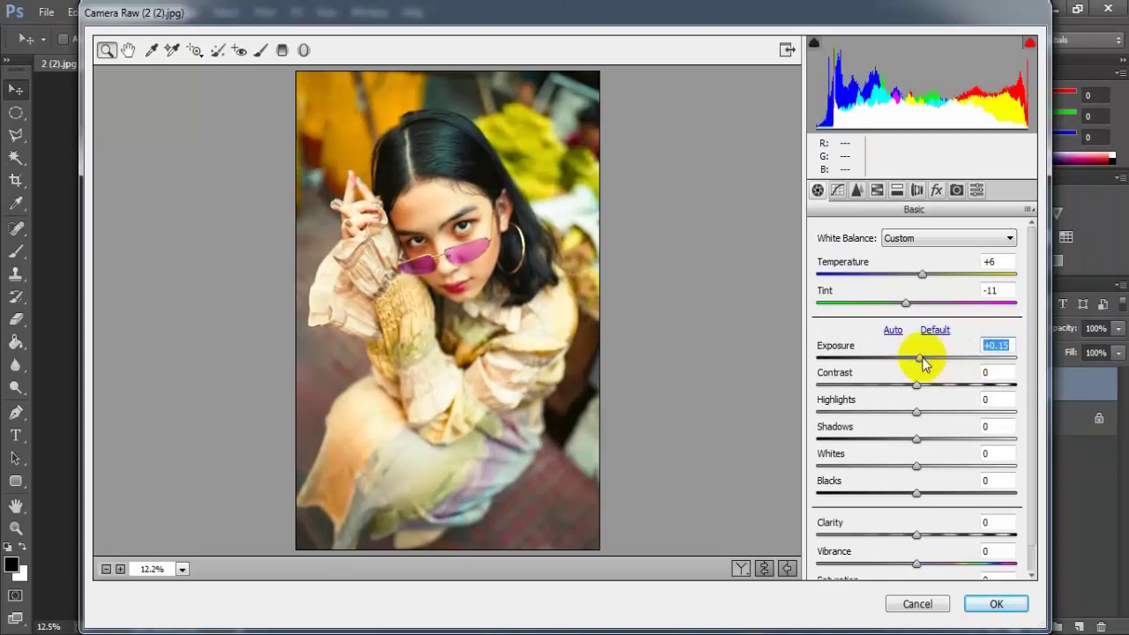
left_click_drag(923, 362, 925, 360)
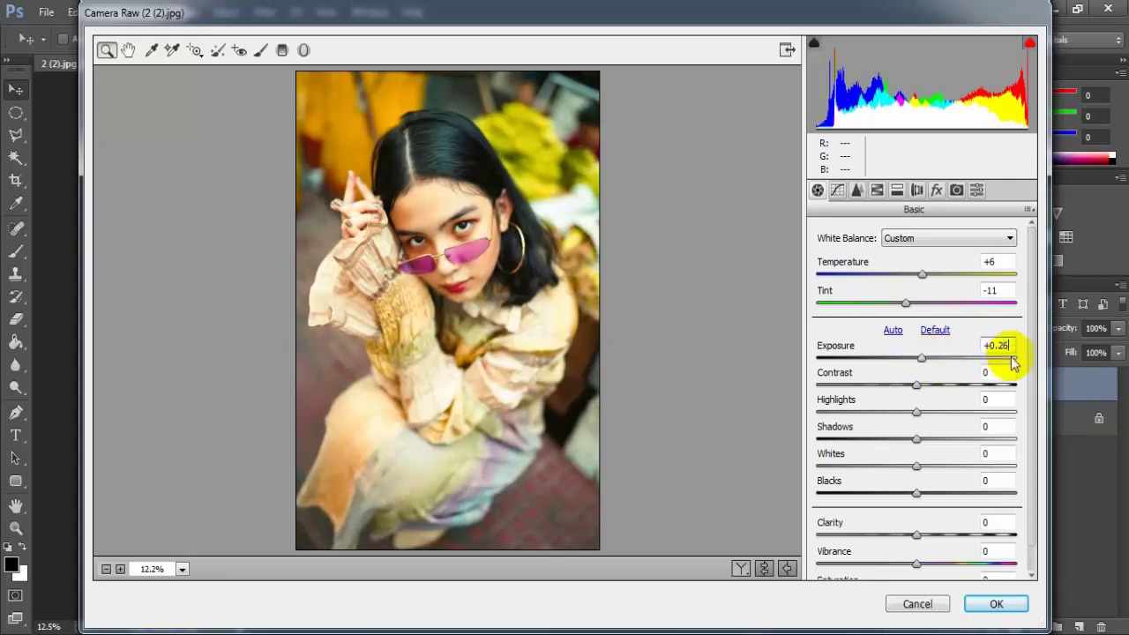
left_click(917, 389)
mouse_move(918, 394)
left_mouse_down()
mouse_move(900, 414)
mouse_move(829, 416)
left_mouse_up()
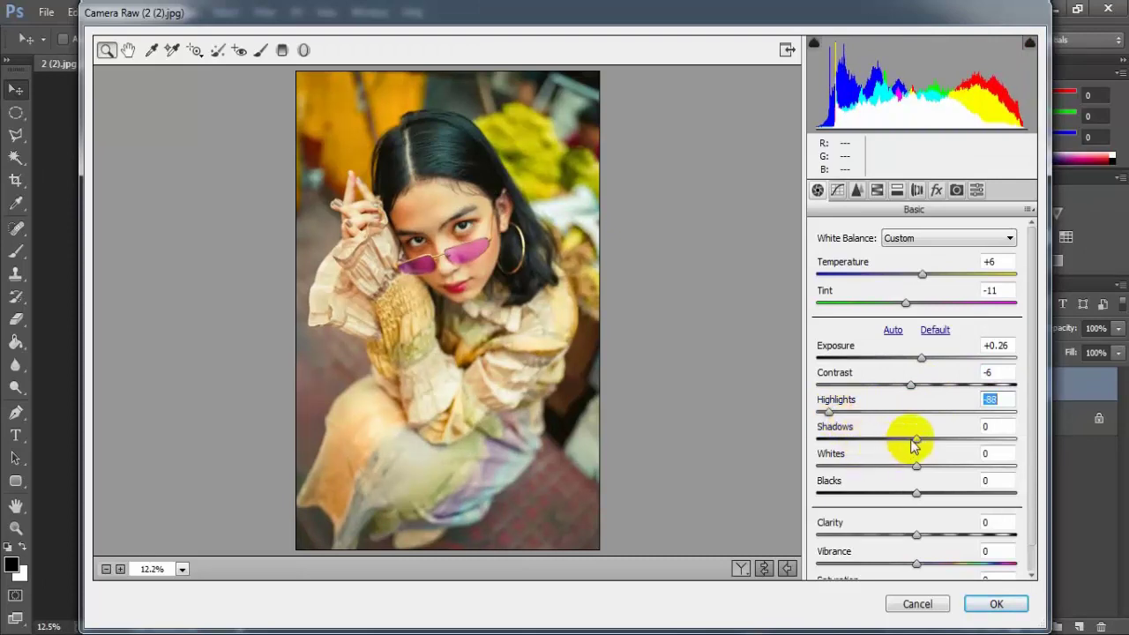
Step: Set Shadows +100, Whites -37 and Blacks +12 in the Basic panel
left_click_drag(917, 439, 1037, 448)
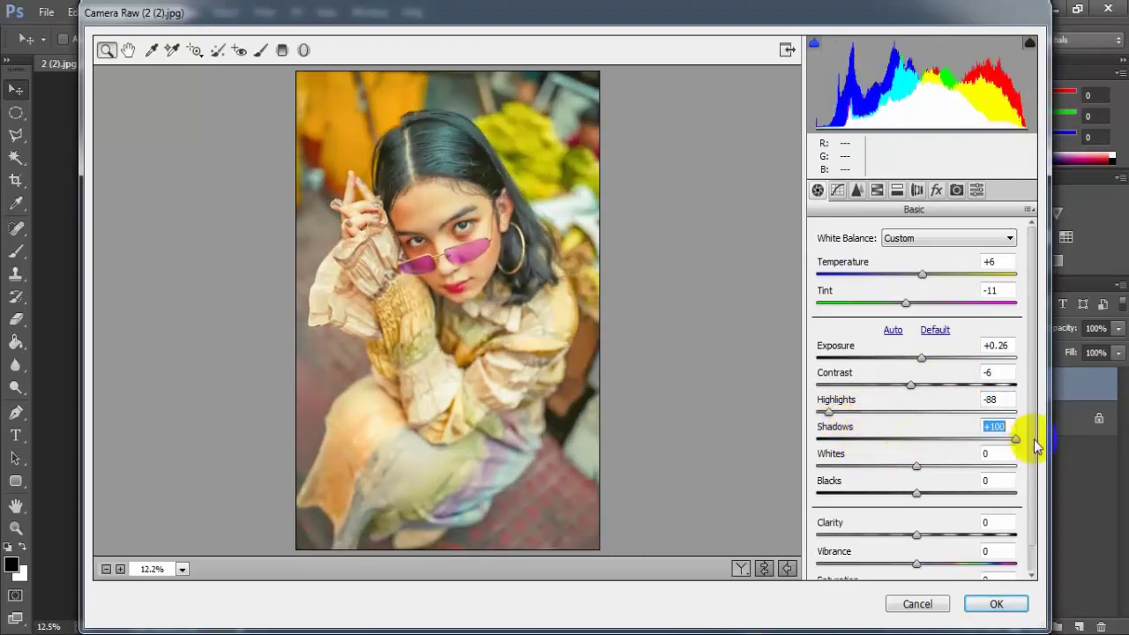
left_click_drag(916, 466, 881, 468)
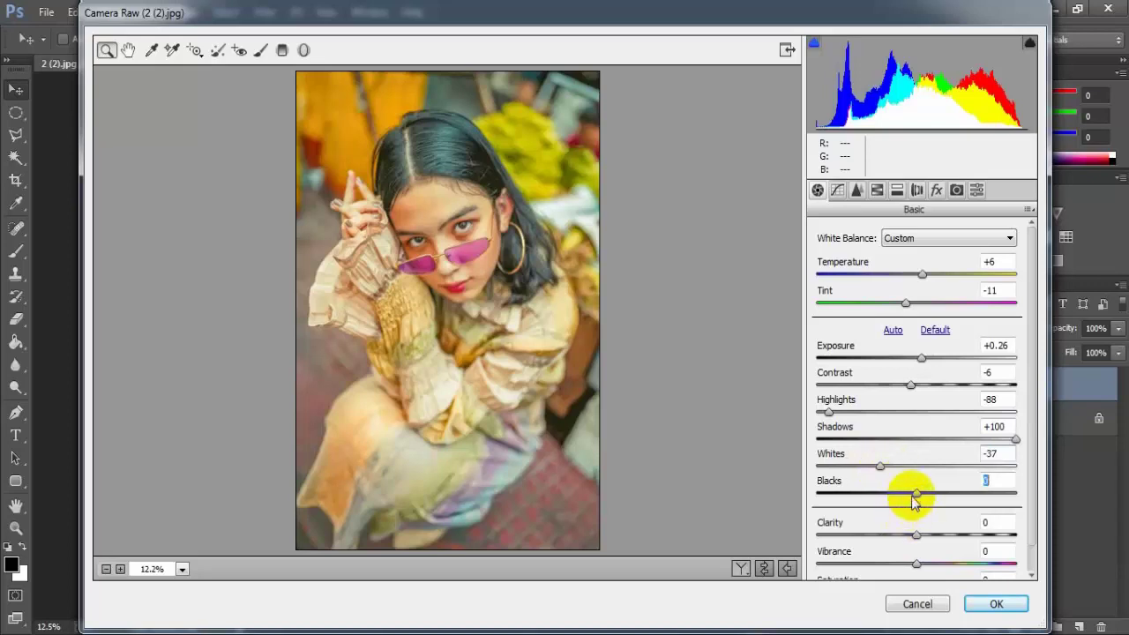
left_click_drag(915, 500, 926, 499)
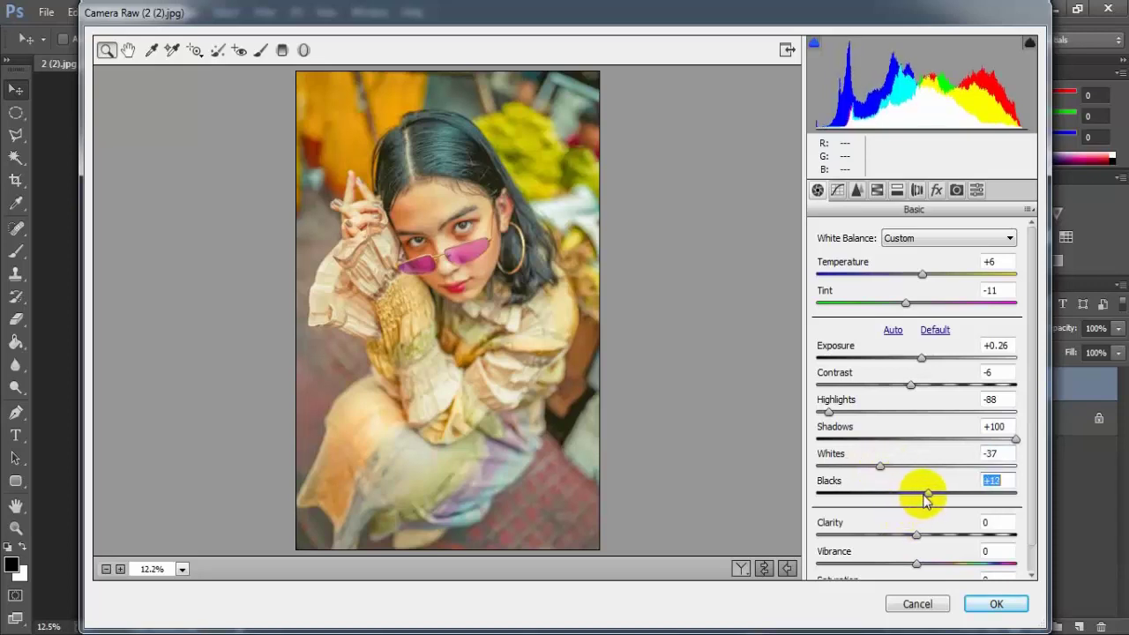
left_click_drag(1032, 457, 1032, 485)
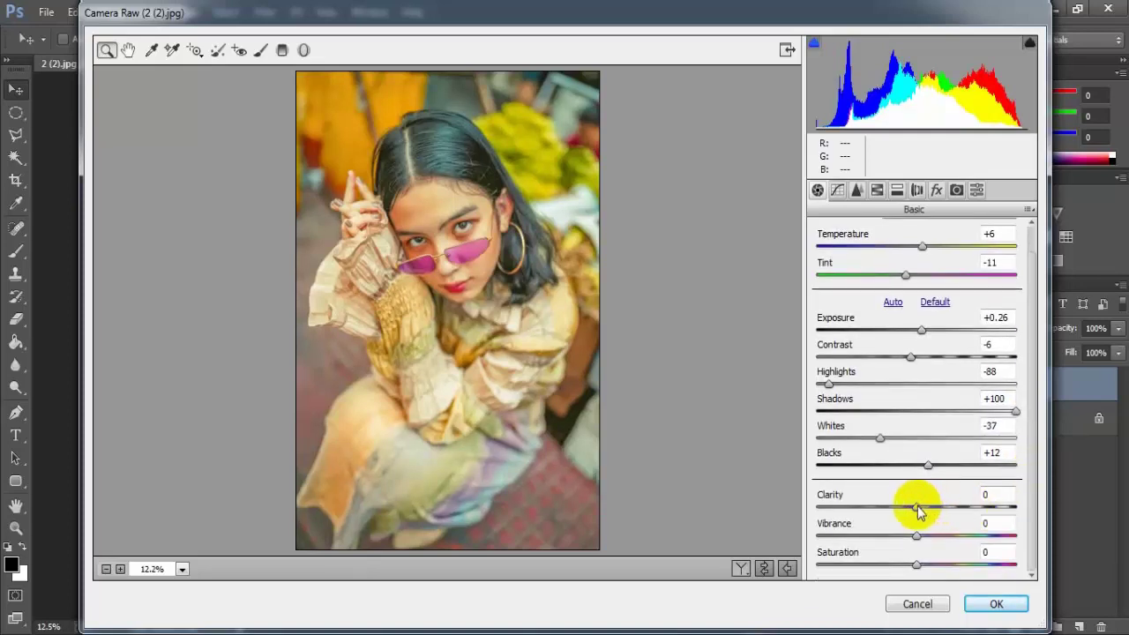
Step: Set Clarity +22, Vibrance +26 and Saturation -36
left_click_drag(917, 508, 939, 511)
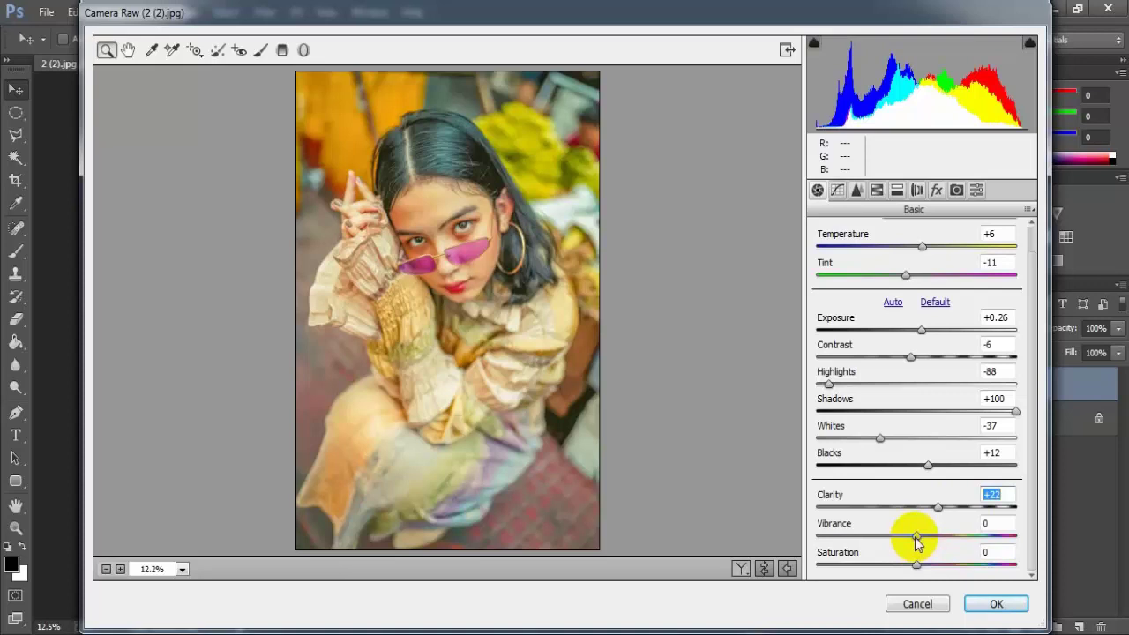
left_click_drag(915, 536, 941, 538)
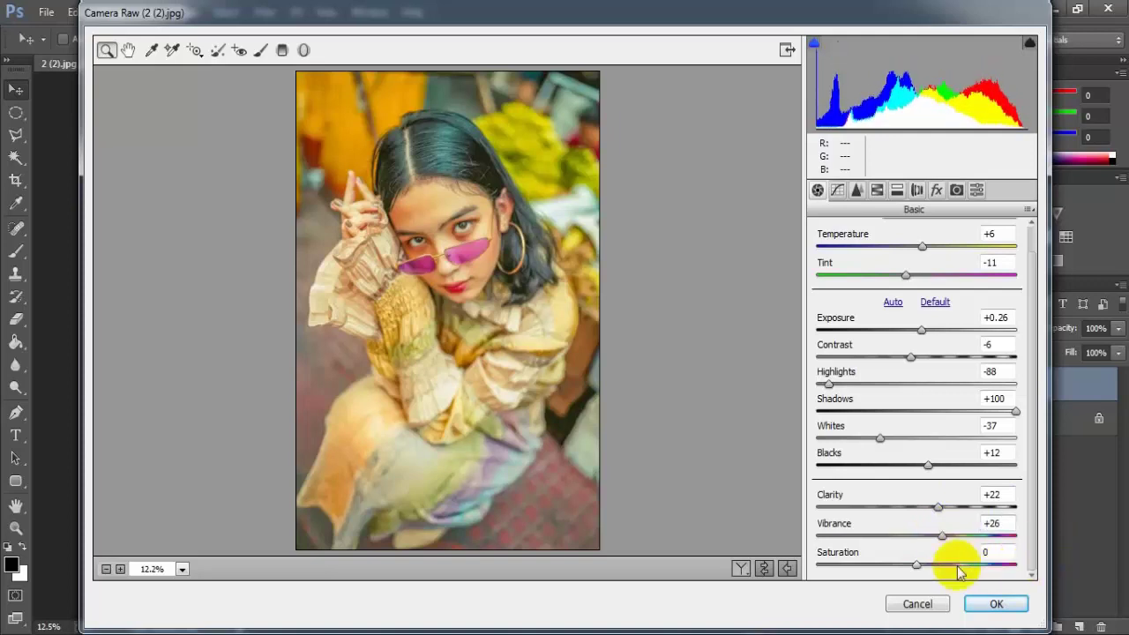
left_click(915, 565)
left_click_drag(915, 566, 880, 566)
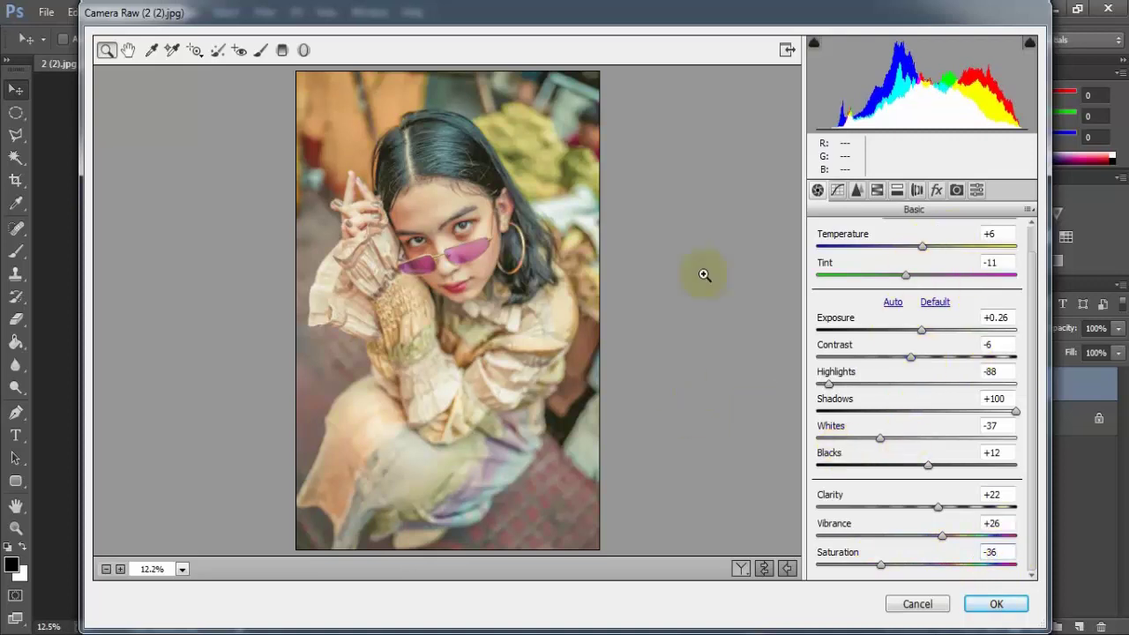
Step: In Detail, set Sharpening Amount 7 and noise reduction Luminance 18, Luminance Contrast 3, Color 8
left_click(857, 190)
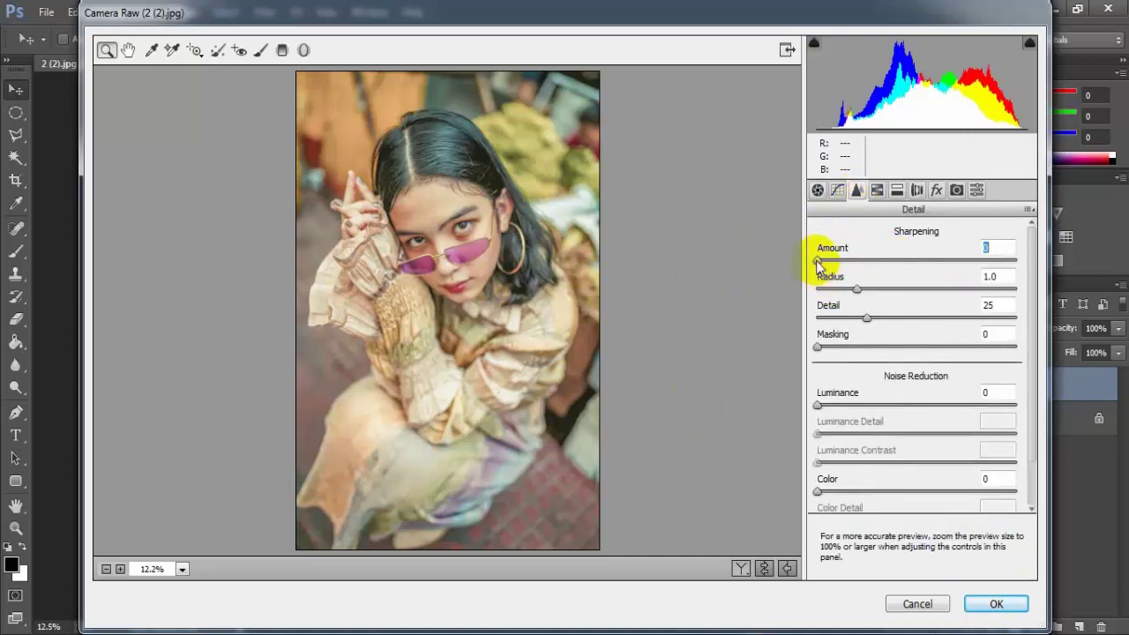
left_click_drag(818, 262, 823, 264)
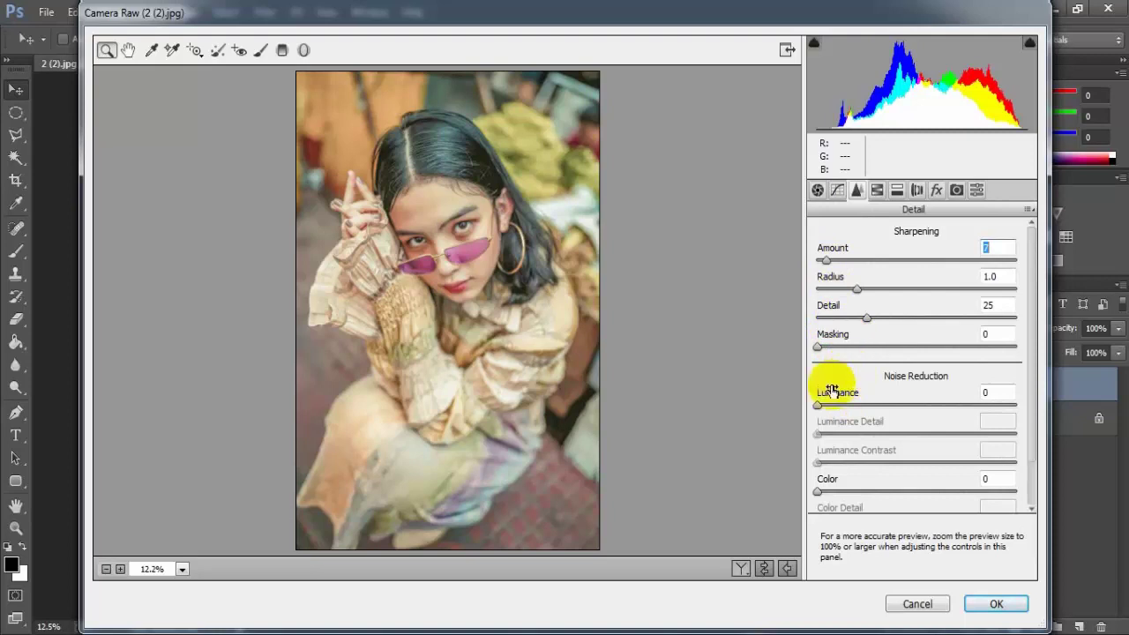
left_click_drag(819, 407, 858, 405)
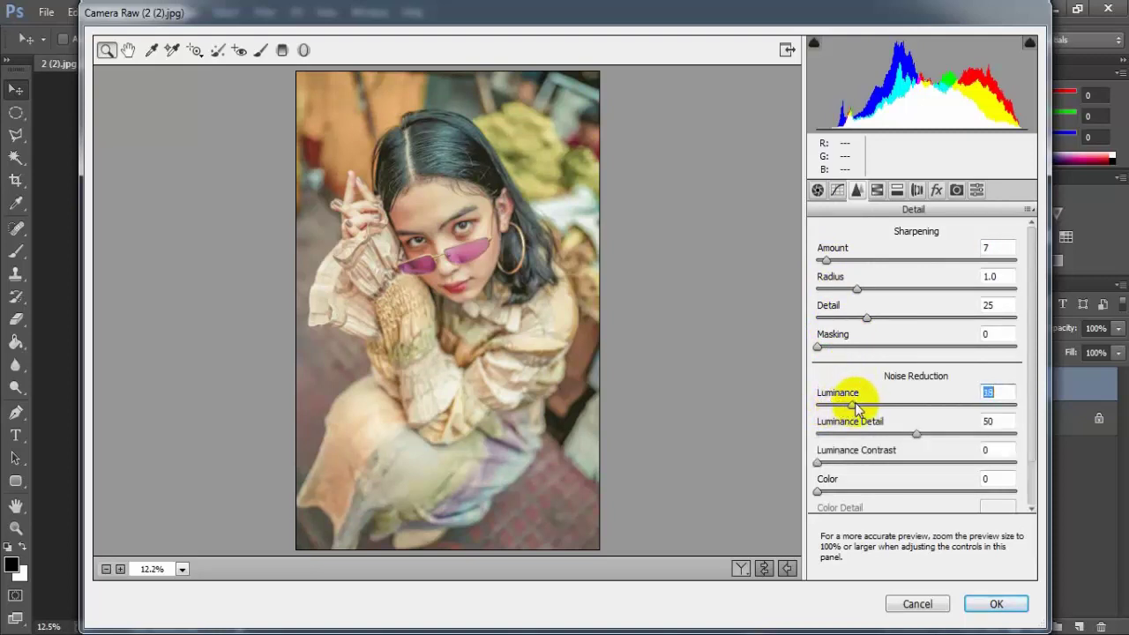
left_click(819, 464)
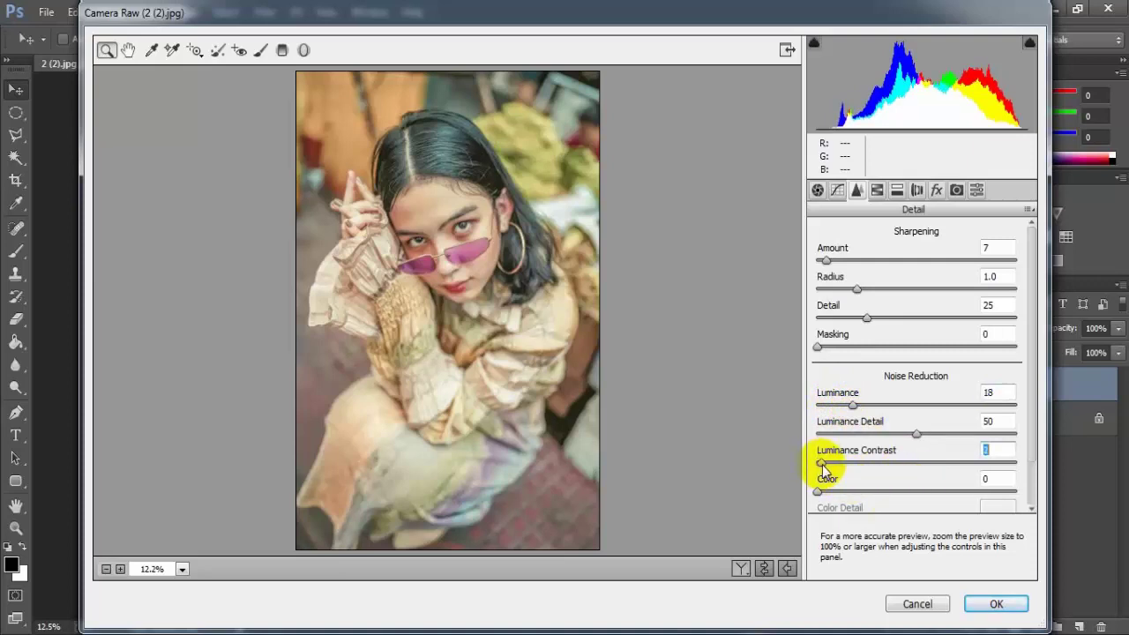
left_click_drag(823, 465, 829, 464)
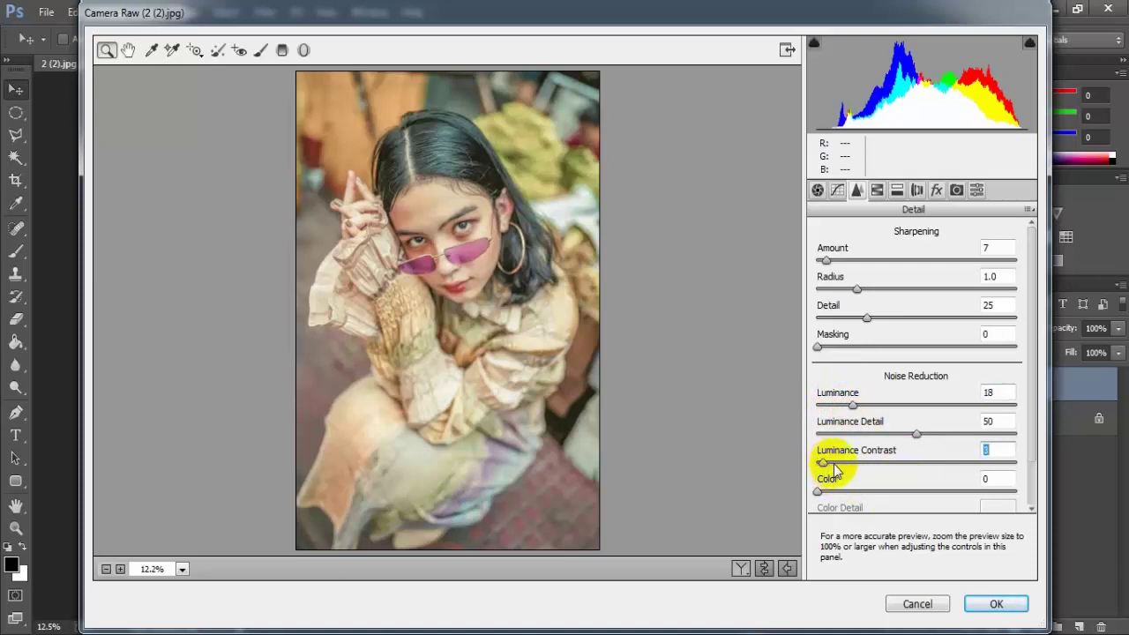
left_click_drag(1028, 447, 1029, 504)
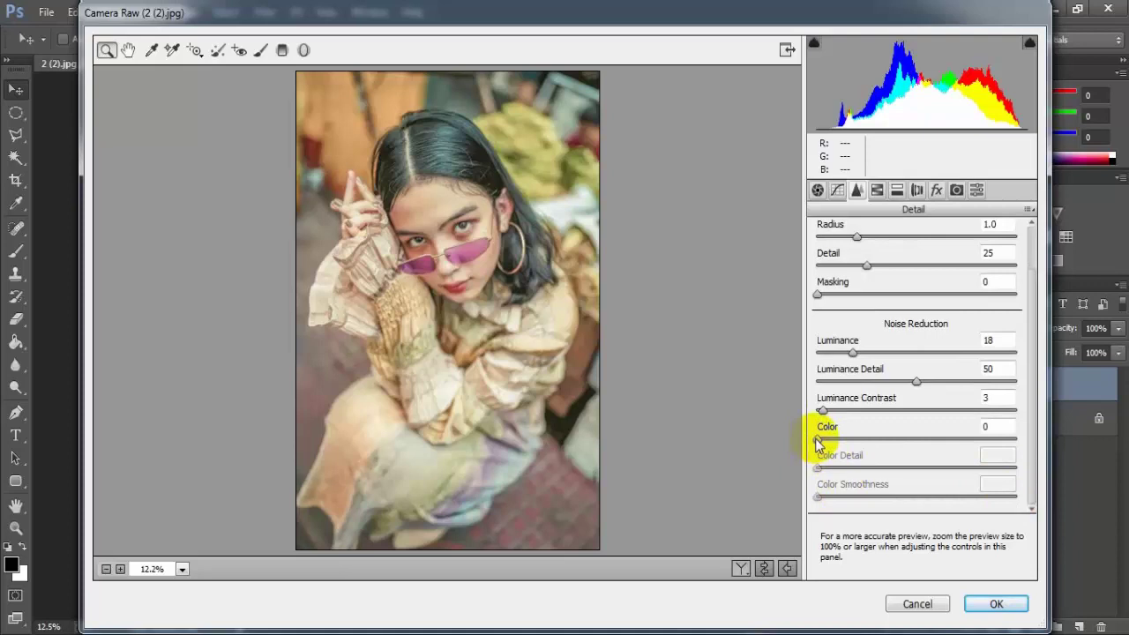
left_click_drag(817, 443, 835, 444)
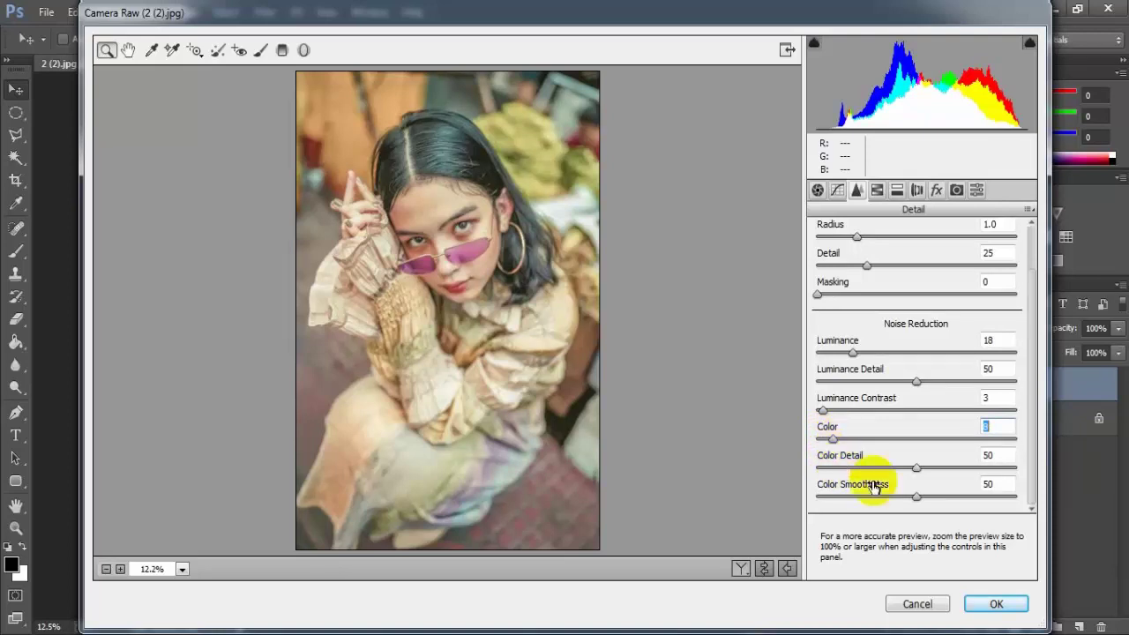
scroll(1017, 322, "up", 2)
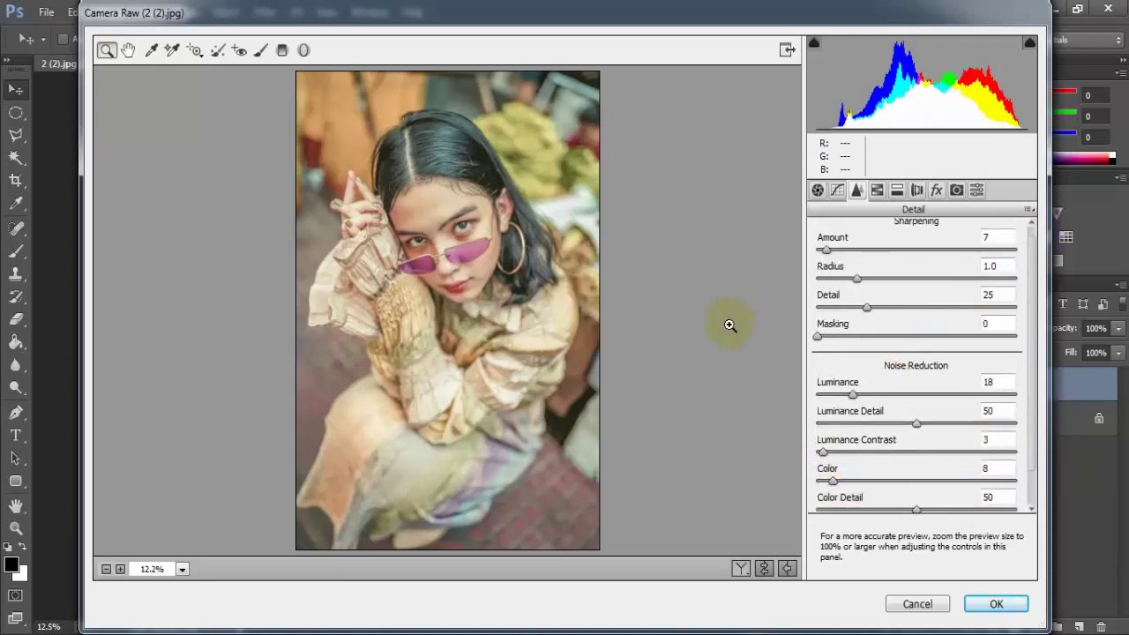
Step: In the HSL Hue settings, set Reds -24 and Oranges +3
left_click(877, 192)
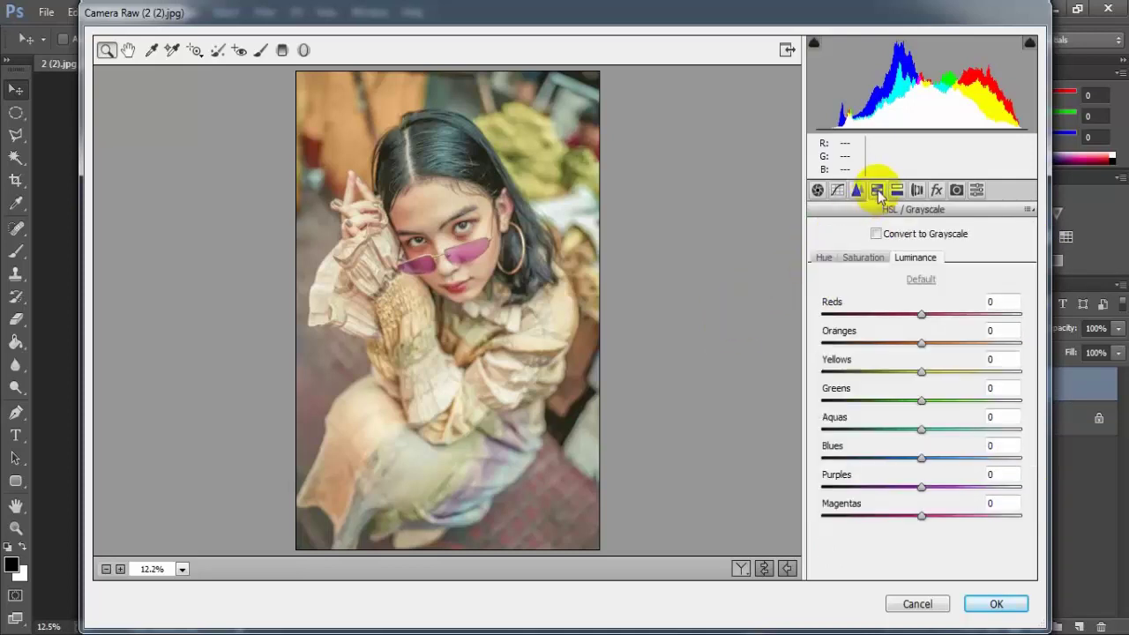
left_click(824, 257)
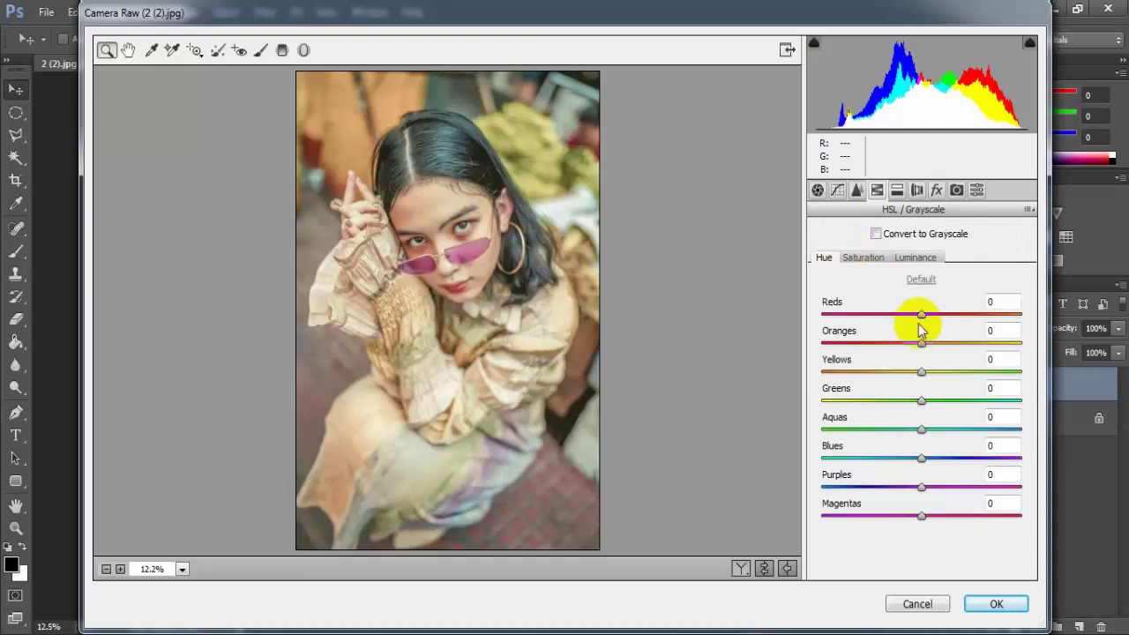
left_click_drag(921, 316, 896, 317)
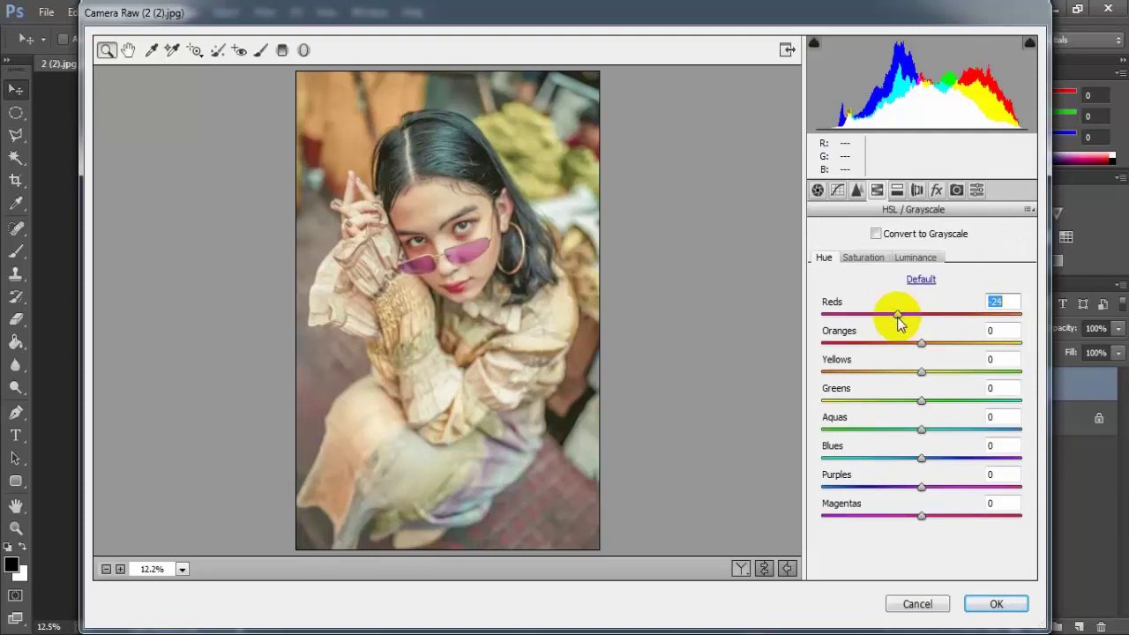
left_click(921, 346)
left_click_drag(920, 350, 923, 350)
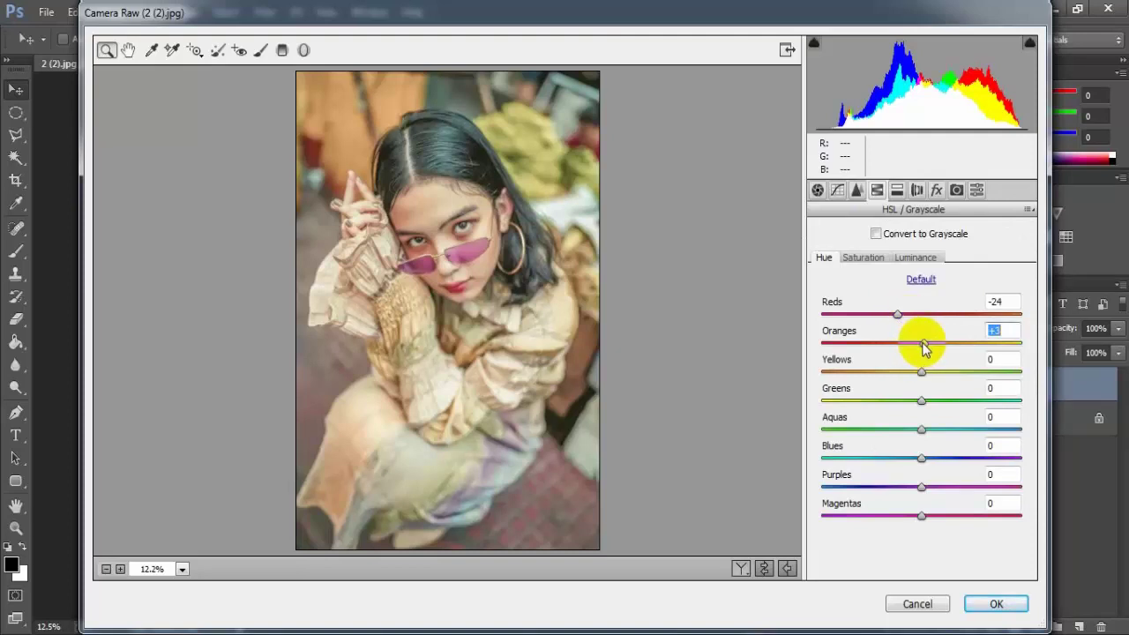
Step: Set the Yellows hue to -9, Greens to -14 and Blues to +1
left_click_drag(921, 372, 913, 378)
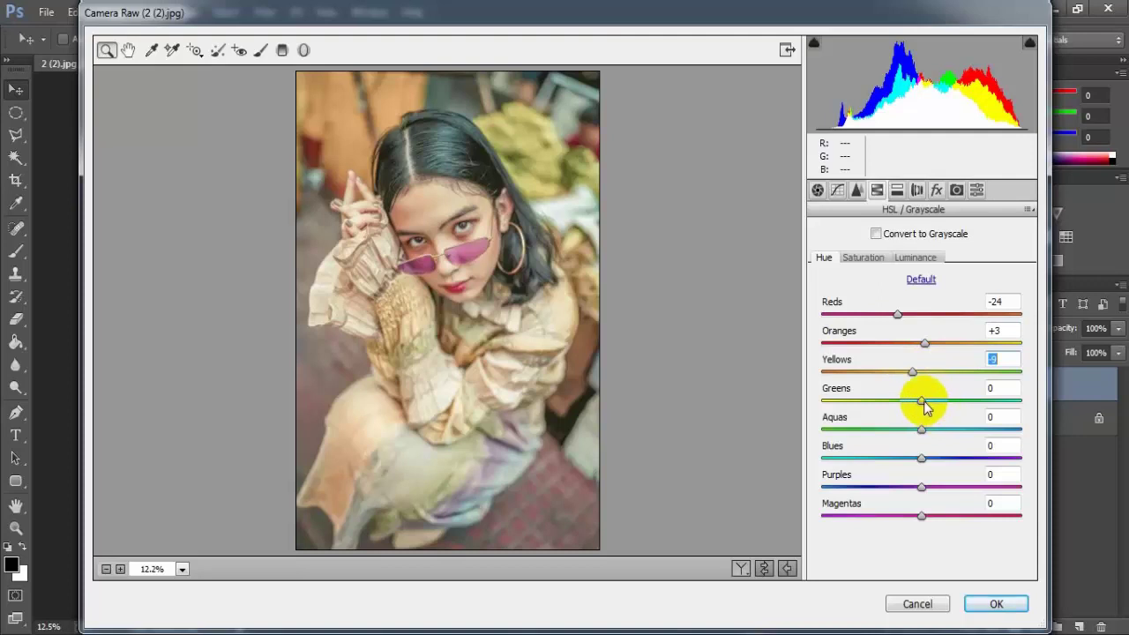
left_click_drag(922, 403, 913, 406)
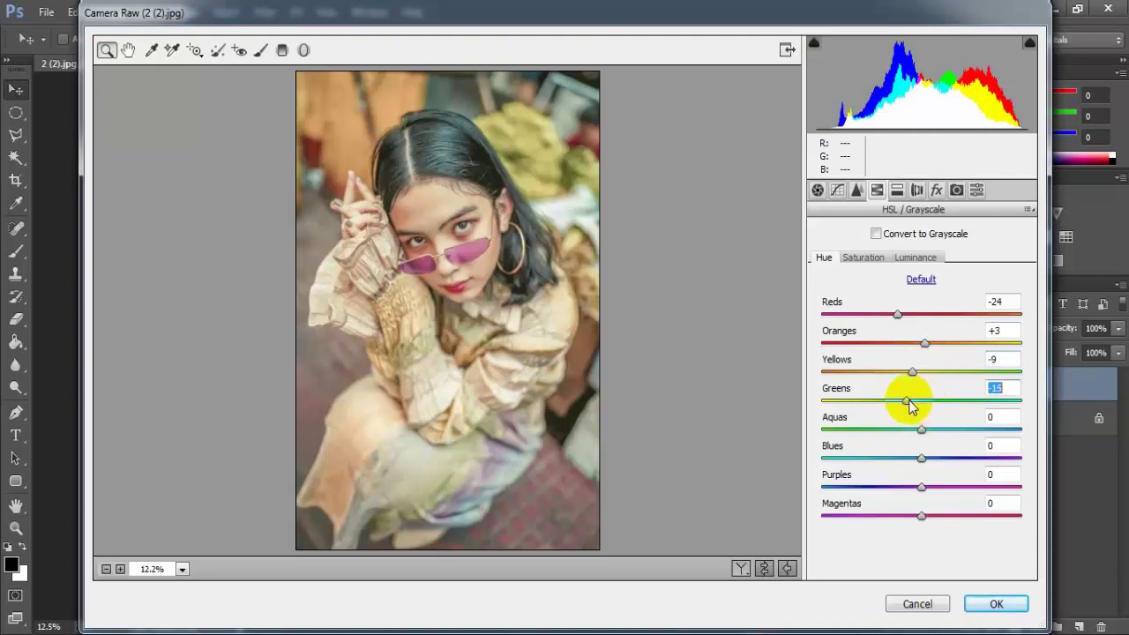
left_click_drag(915, 406, 913, 406)
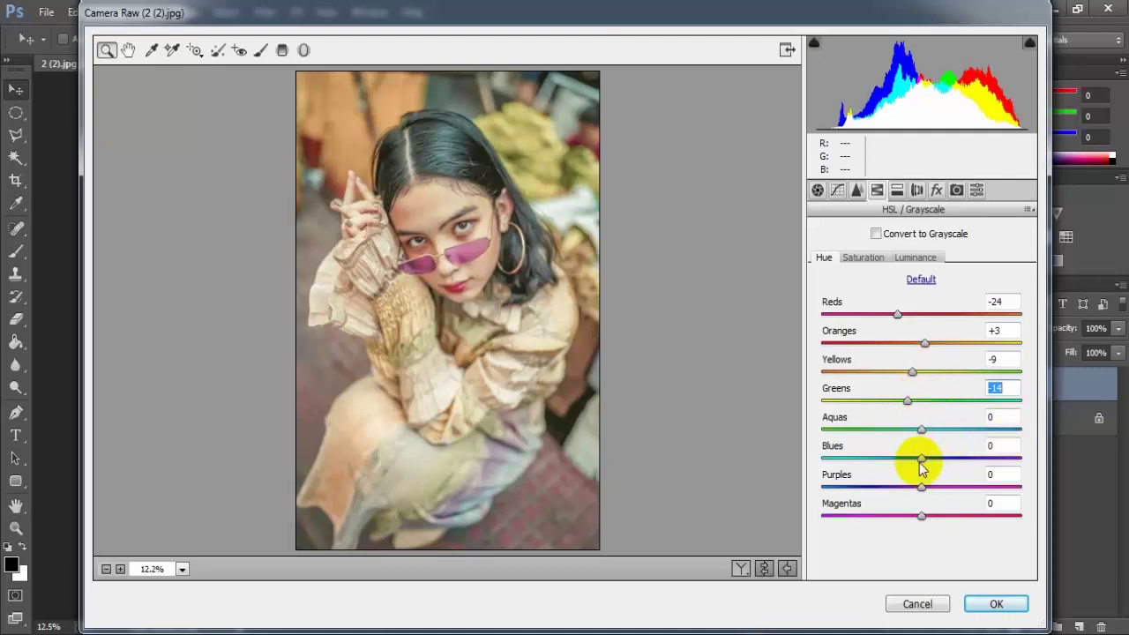
left_click_drag(919, 461, 924, 460)
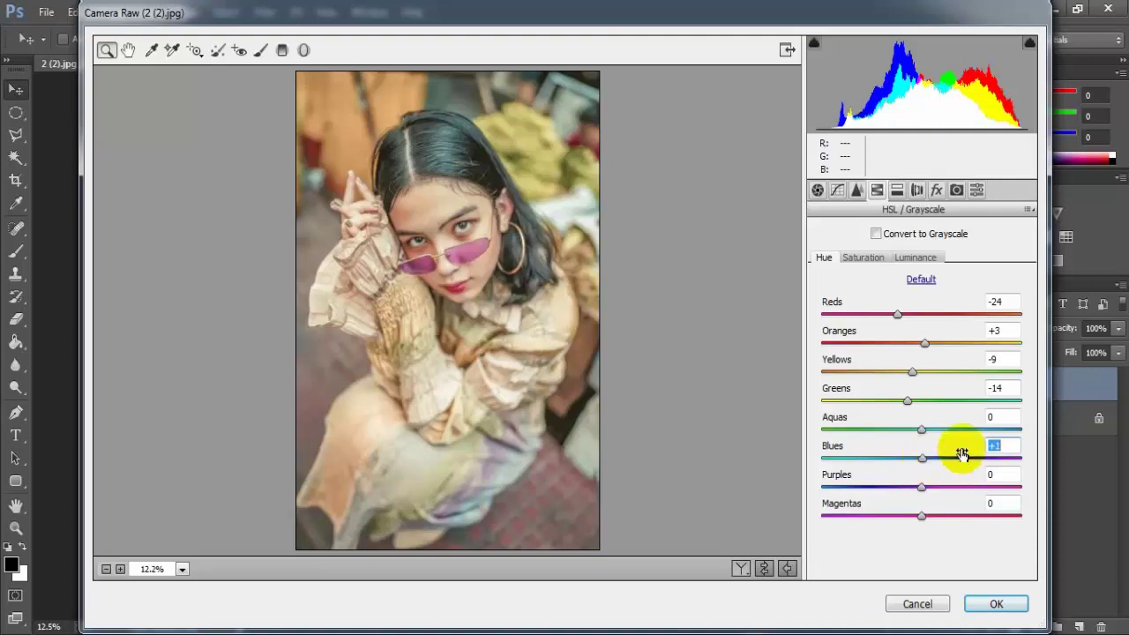
key("Down")
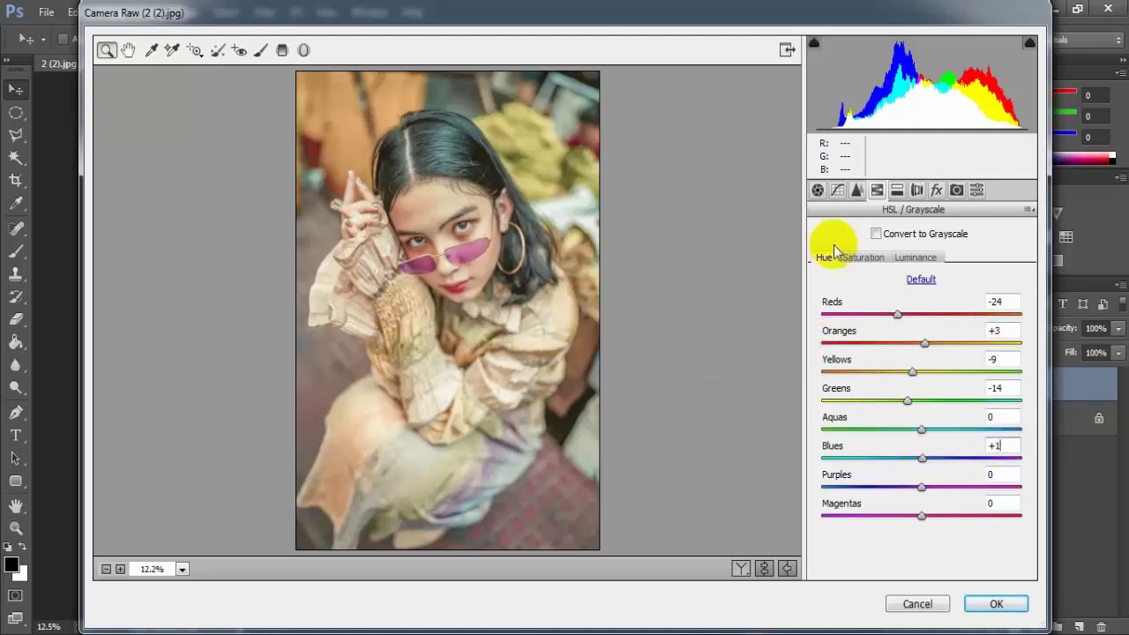
left_click(861, 258)
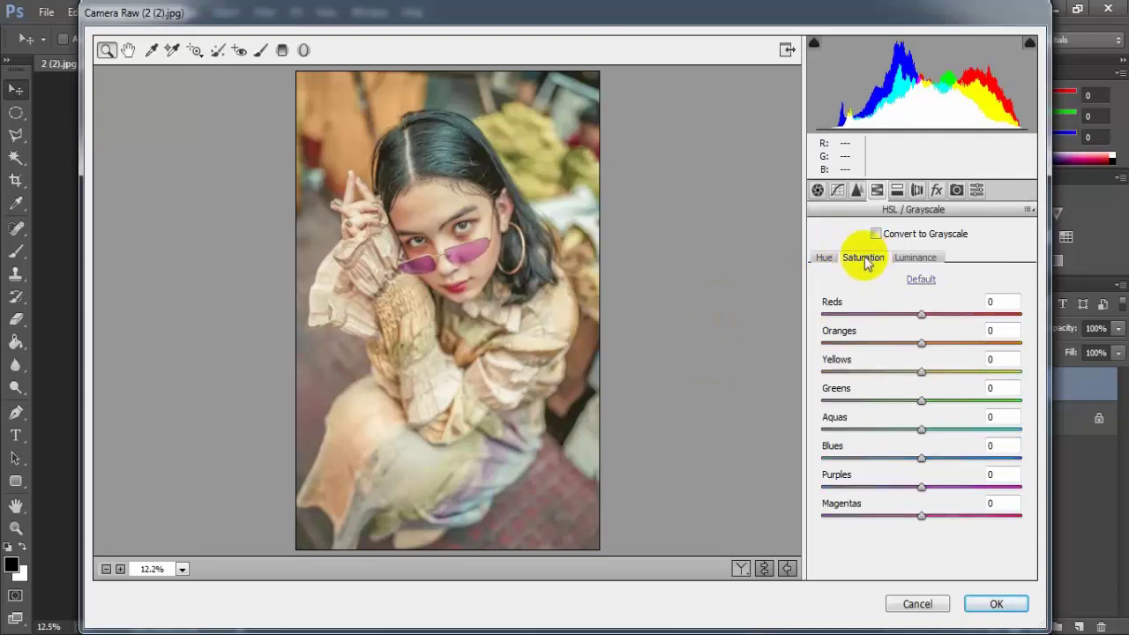
Step: Set saturation Reds +3, Oranges +25, Yellows -89, Greens -92 and Aquas -98
mouse_move(922, 321)
left_mouse_down()
mouse_move(931, 347)
mouse_move(944, 341)
left_mouse_up()
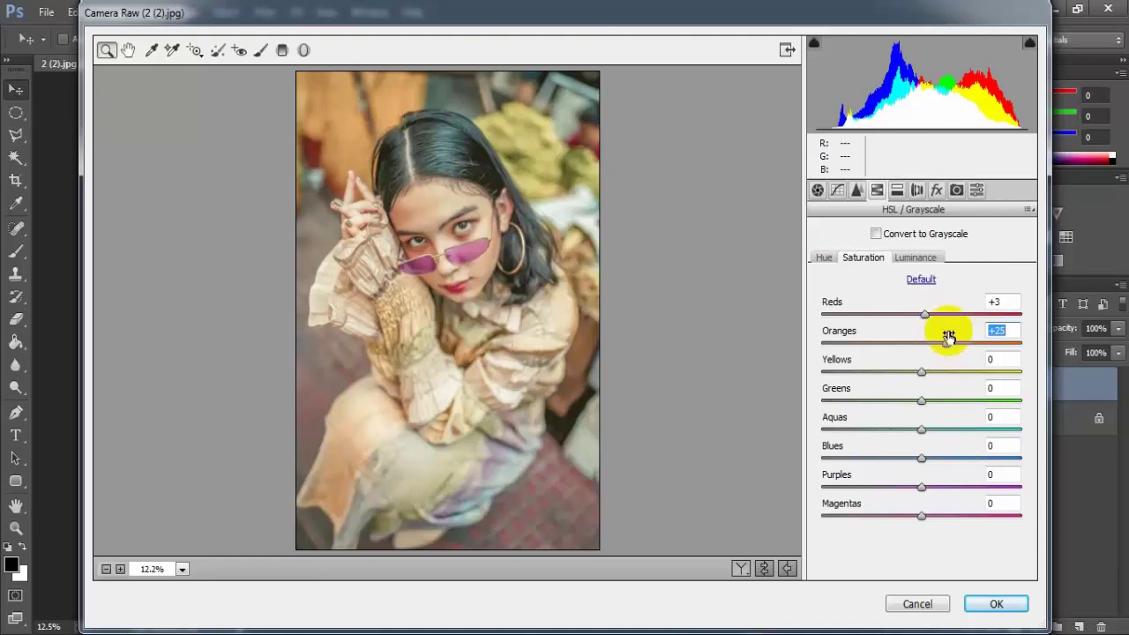
left_click(921, 372)
left_click_drag(921, 371, 832, 373)
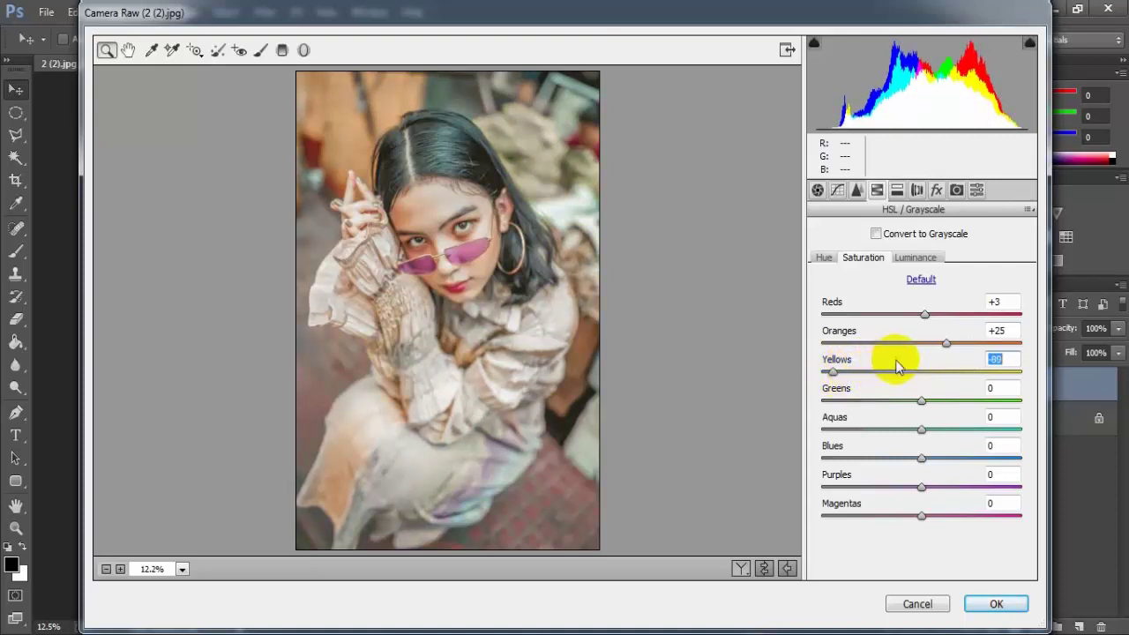
left_click_drag(921, 401, 829, 402)
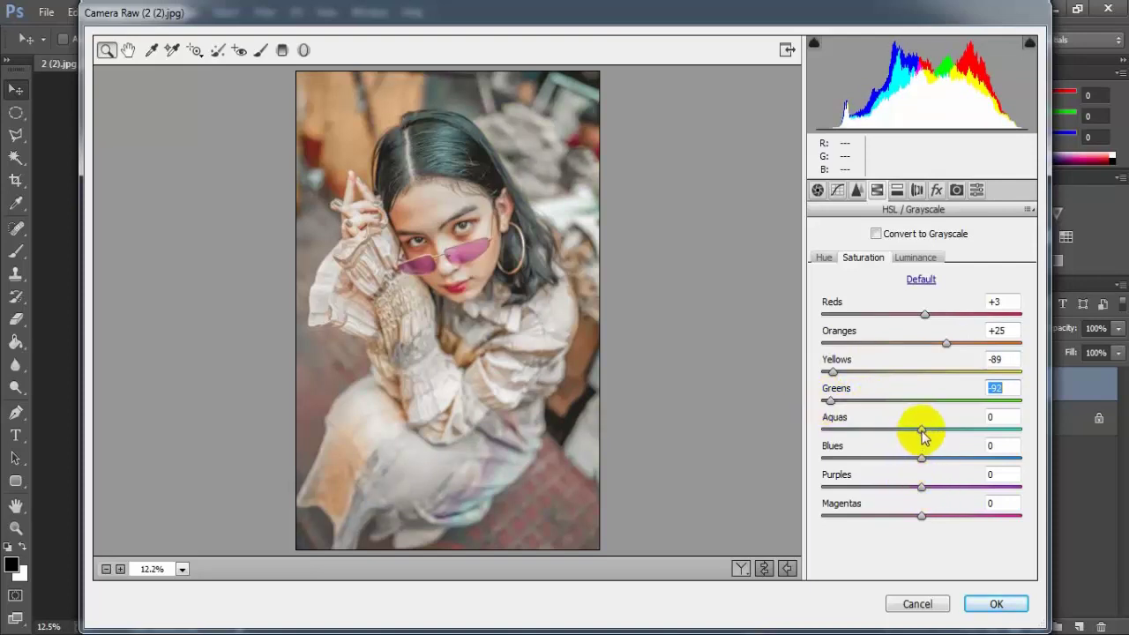
left_click_drag(922, 432, 831, 432)
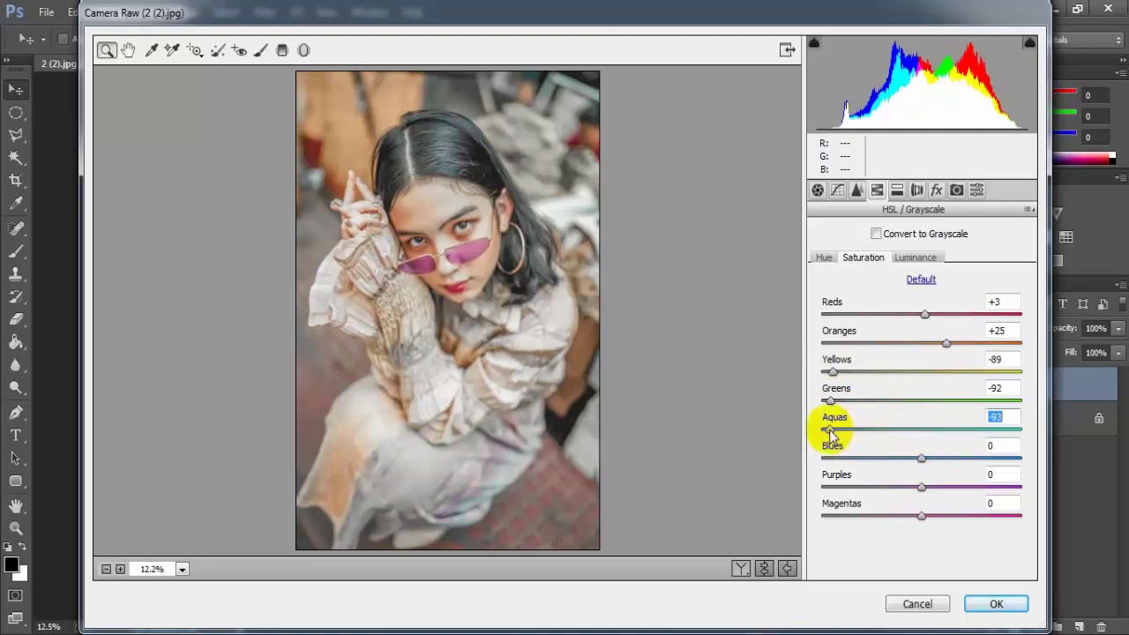
left_click_drag(828, 434, 826, 435)
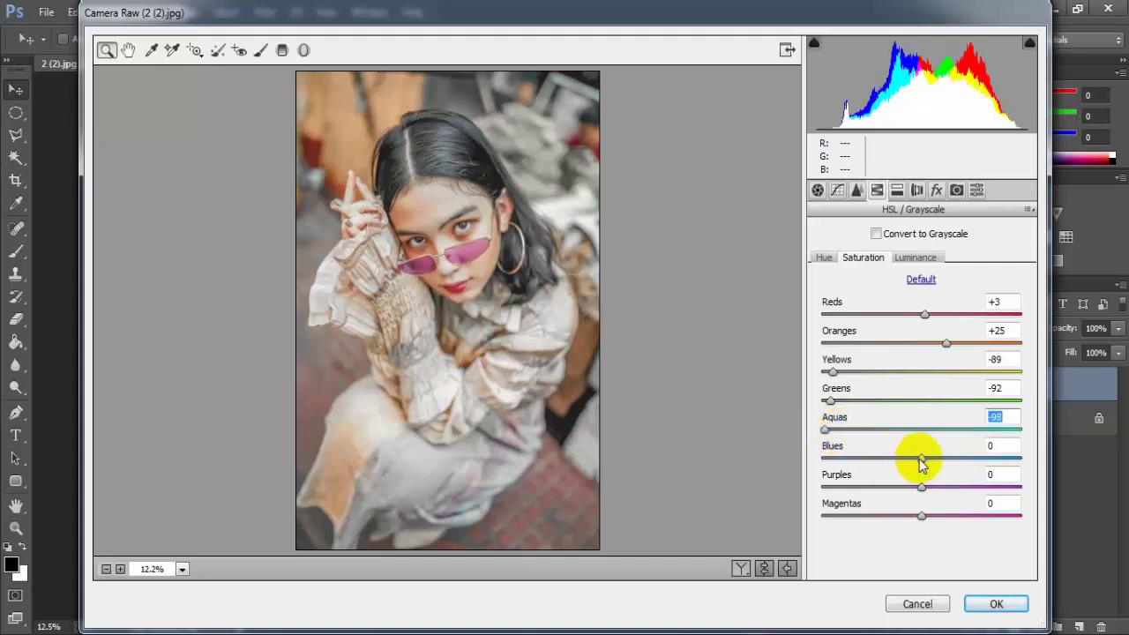
Step: Desaturate Blues to -91 and Purples to -95
left_click_drag(919, 458, 828, 460)
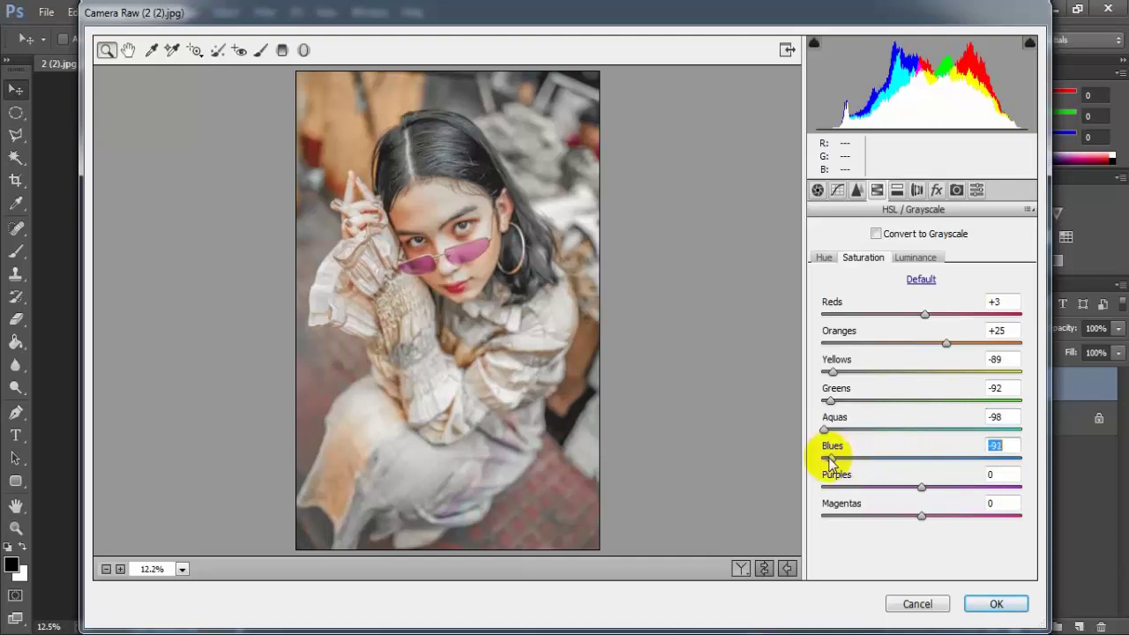
left_click_drag(920, 485, 829, 486)
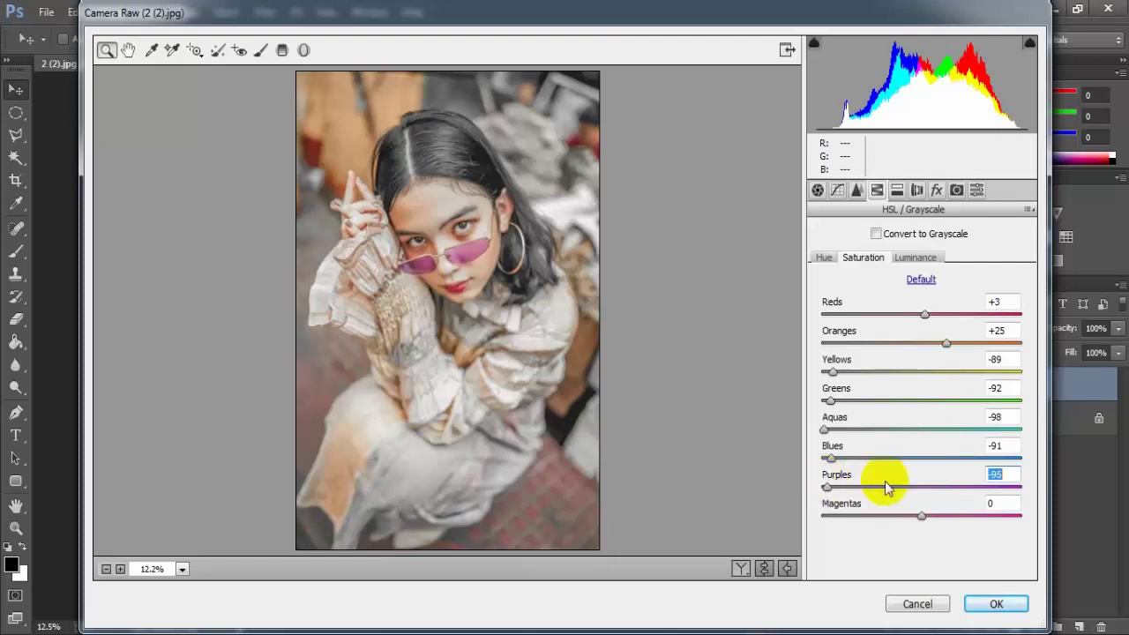
left_click(1000, 474)
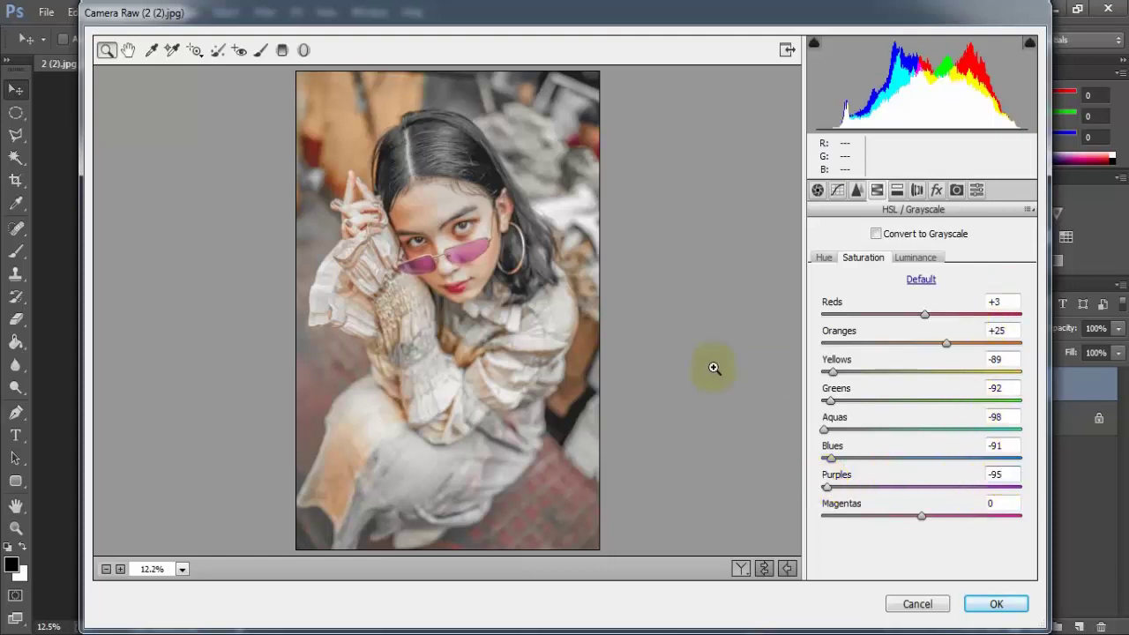
left_click(911, 260)
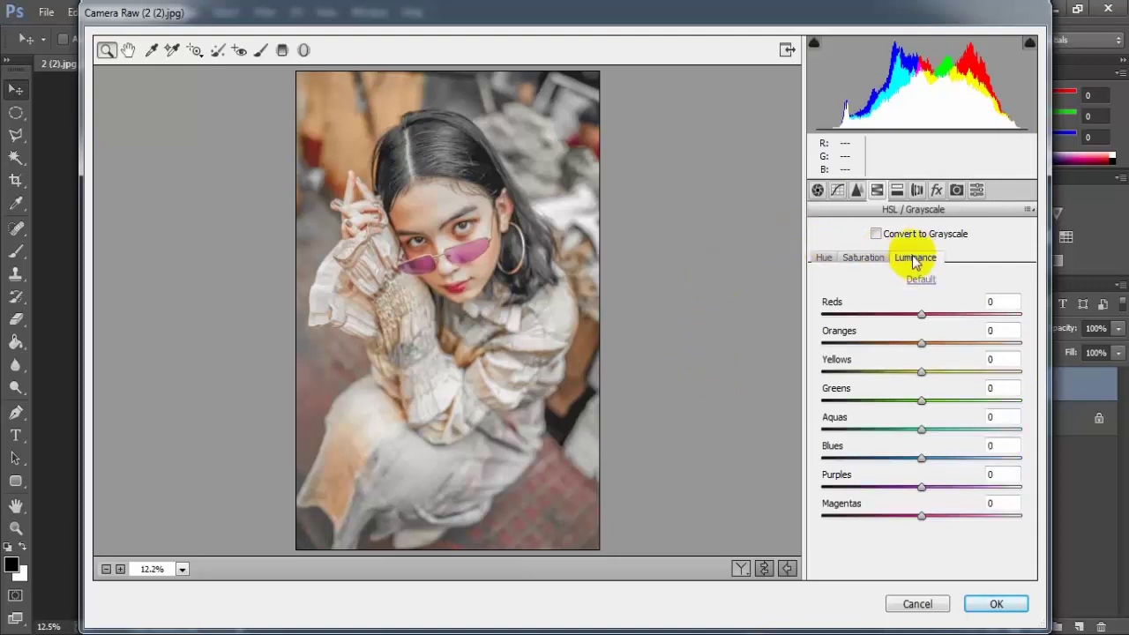
Step: Set luminance Oranges -20, Yellows -21, Greens +32, Aquas +57, Blues +52, Magentas -92
mouse_move(922, 344)
left_mouse_down()
mouse_move(900, 344)
mouse_move(898, 374)
mouse_move(934, 404)
mouse_move(955, 403)
left_mouse_up()
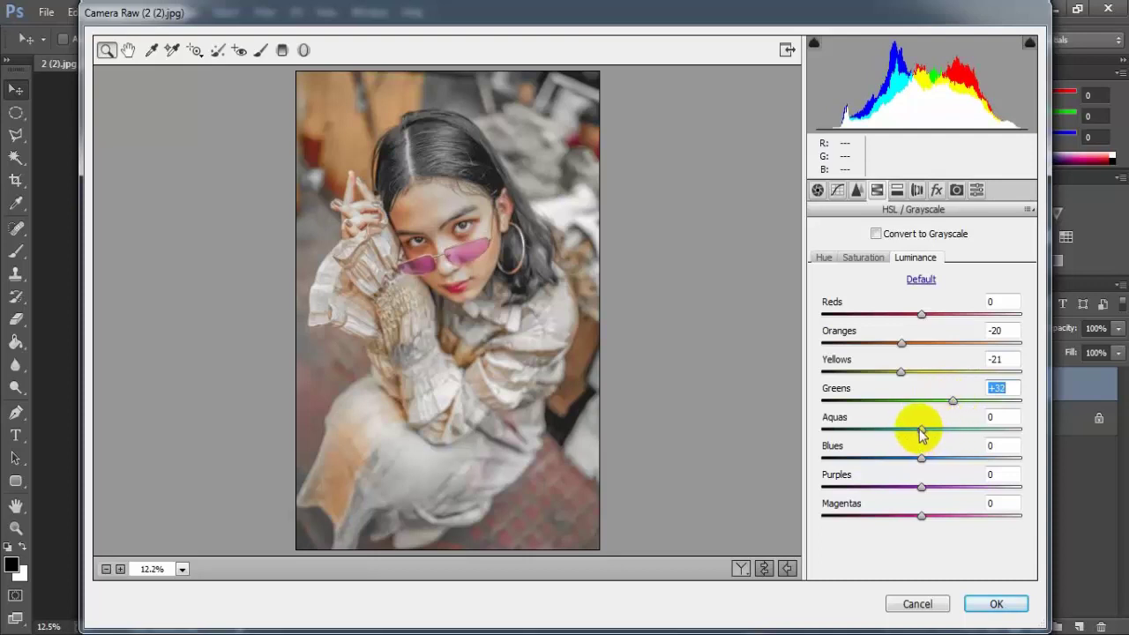
left_click_drag(920, 432, 975, 425)
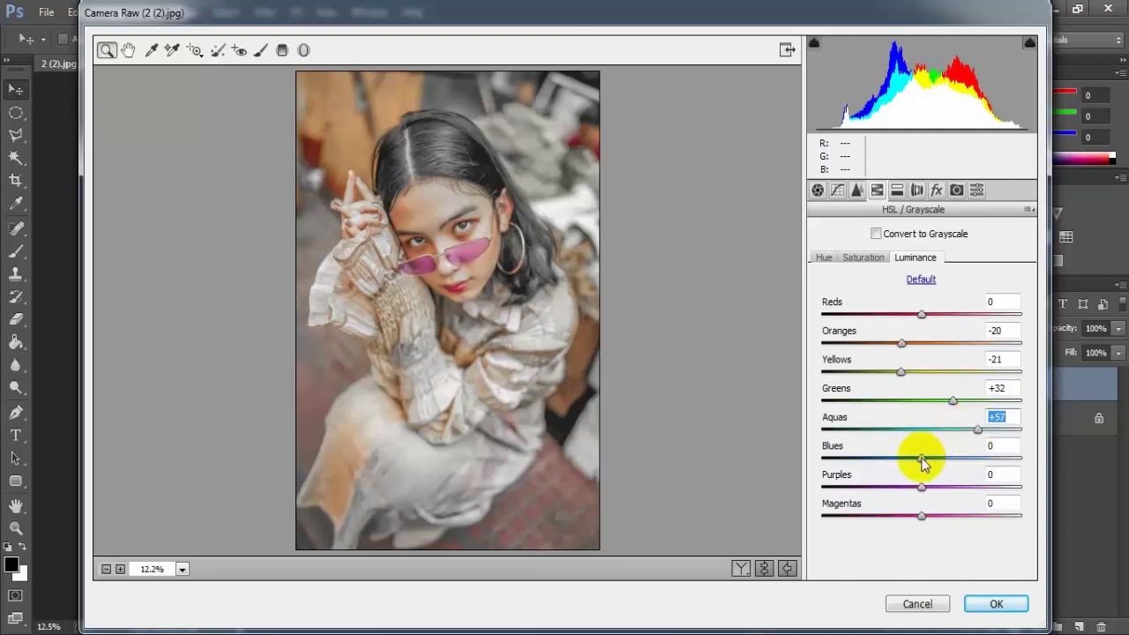
left_click_drag(923, 460, 973, 457)
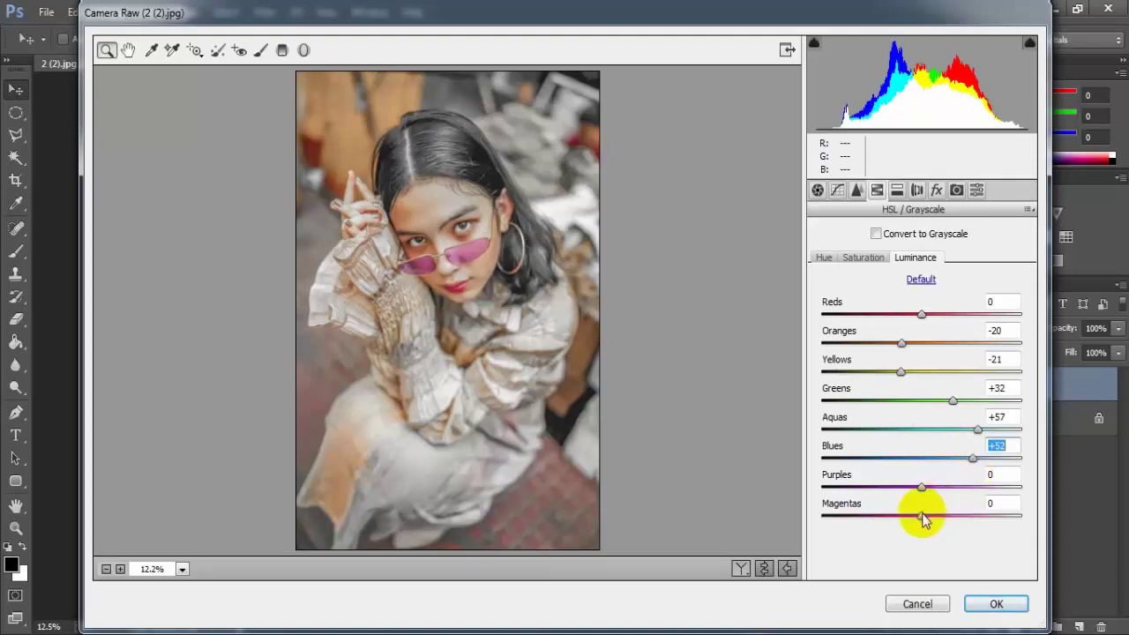
left_click_drag(921, 517, 831, 513)
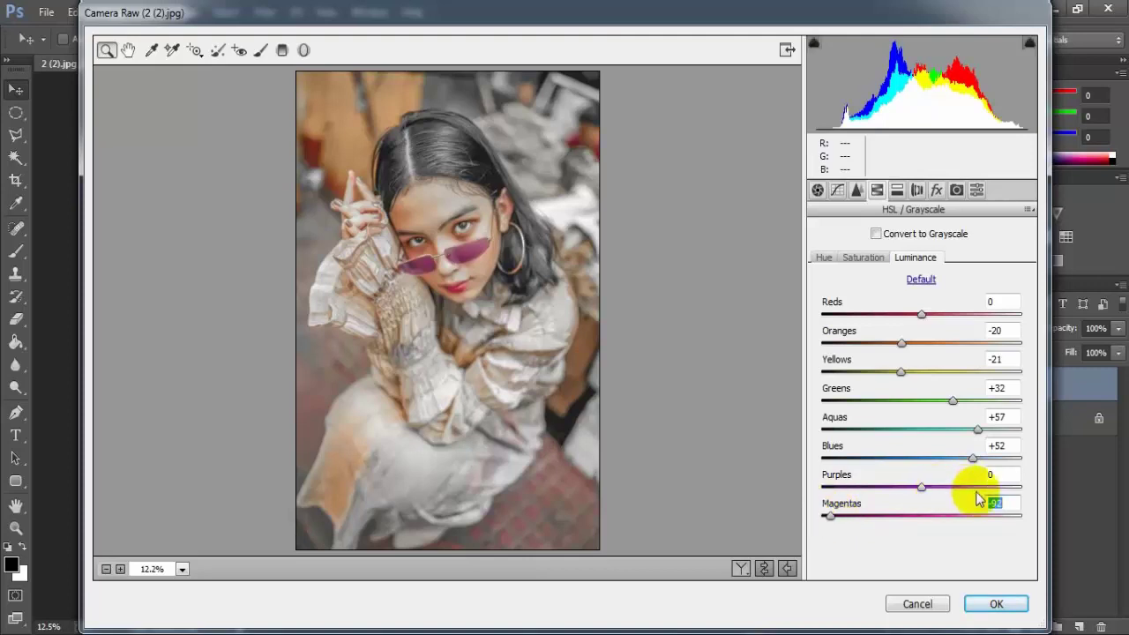
left_click(1011, 503)
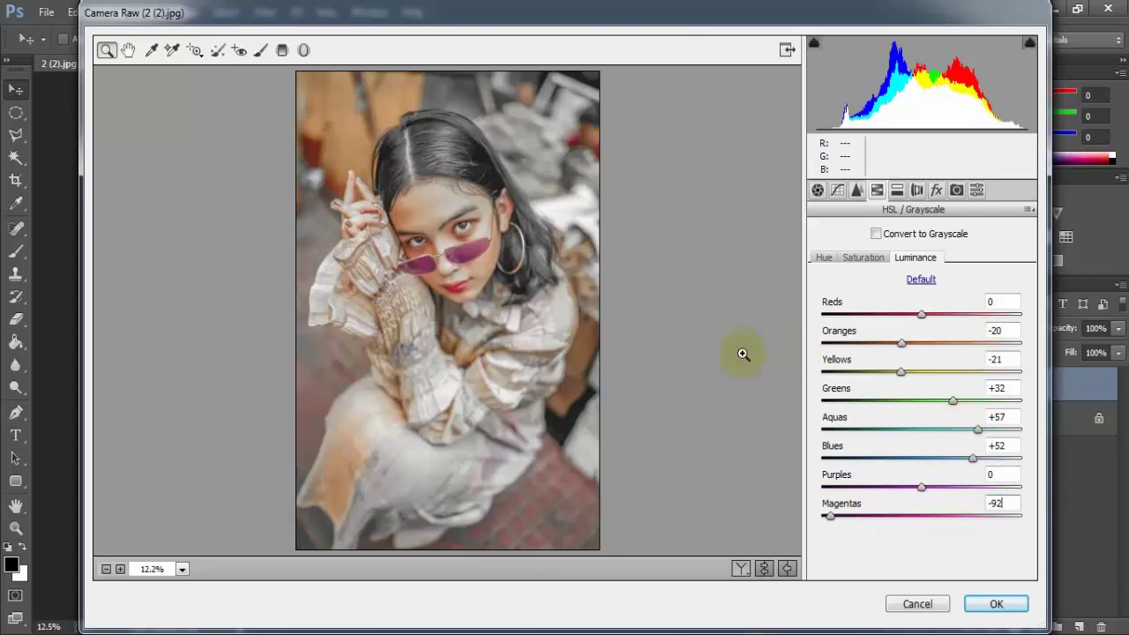
Step: Apply the Camera Raw grade and toggle Layer 1 visibility to compare before and after
left_click(989, 605)
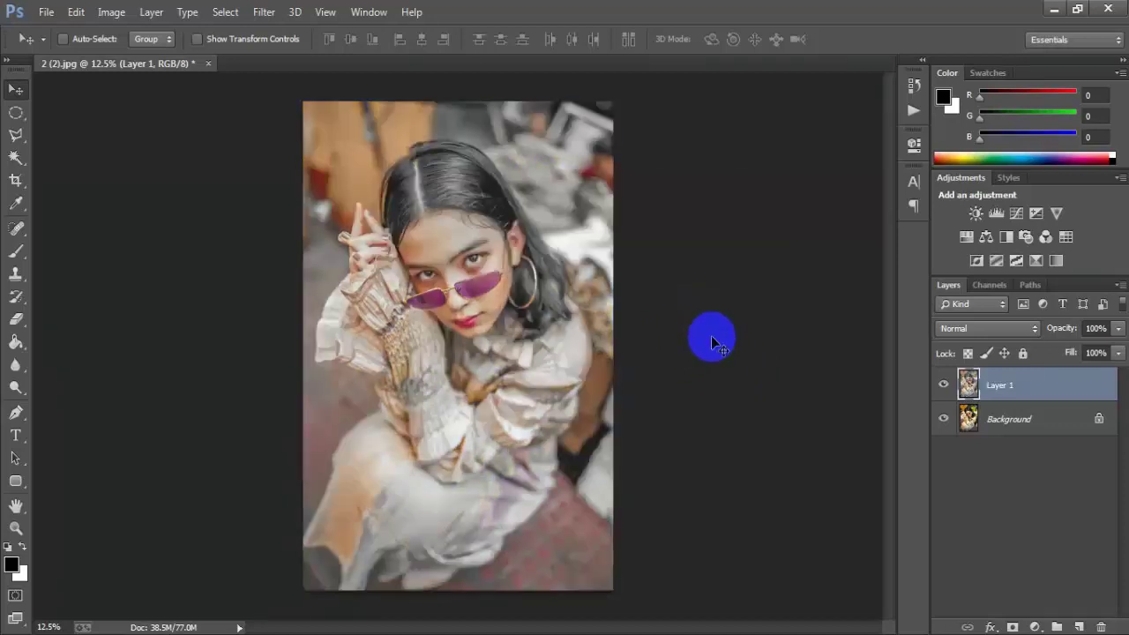
left_click(944, 386)
left_click(945, 385)
left_click(945, 386)
left_click(945, 385)
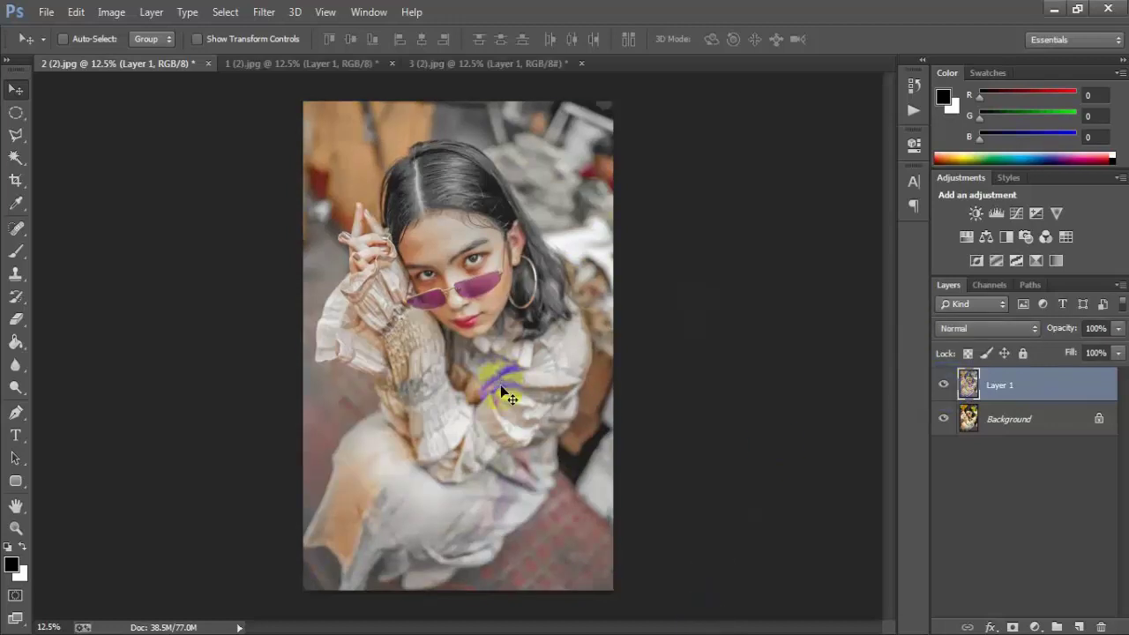
left_click(316, 65)
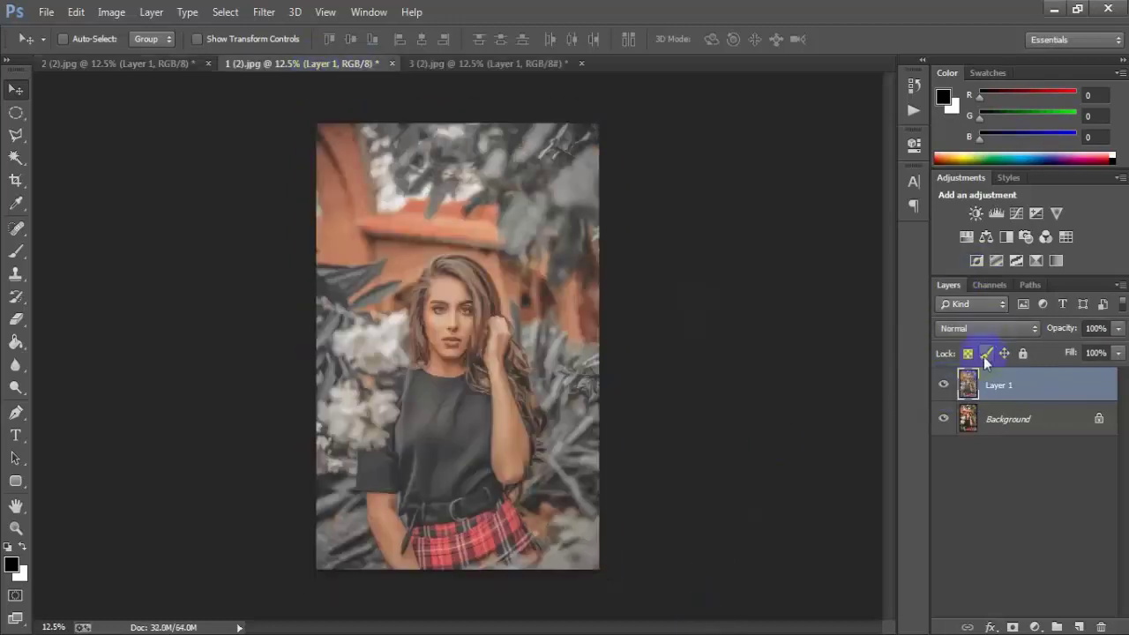
left_click(945, 386)
left_click(945, 386)
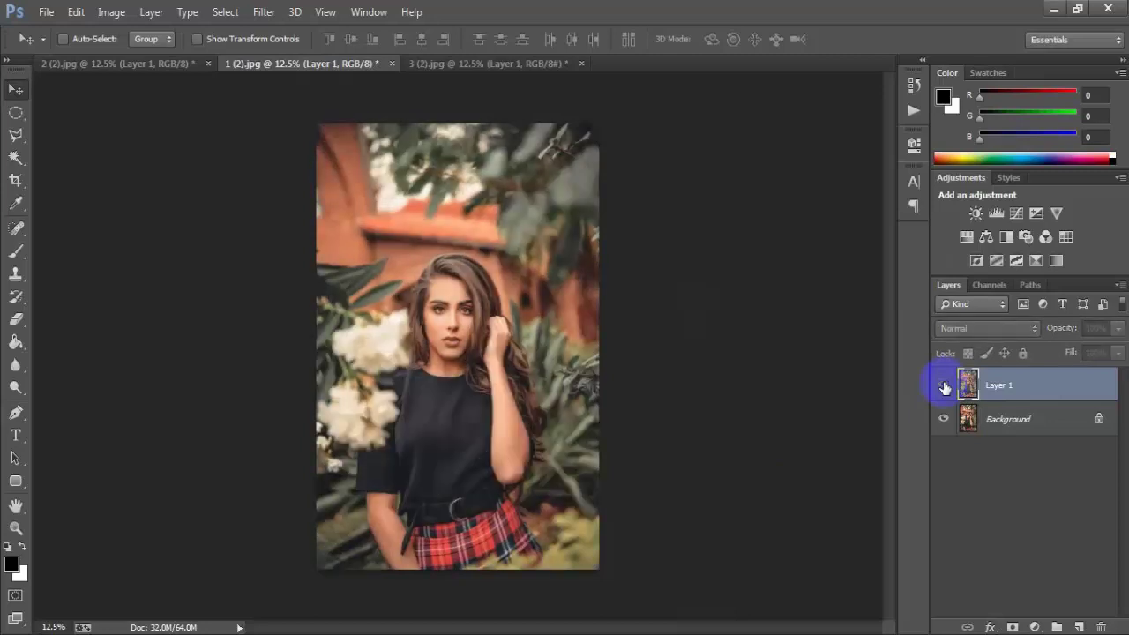
key("ctrl+plus")
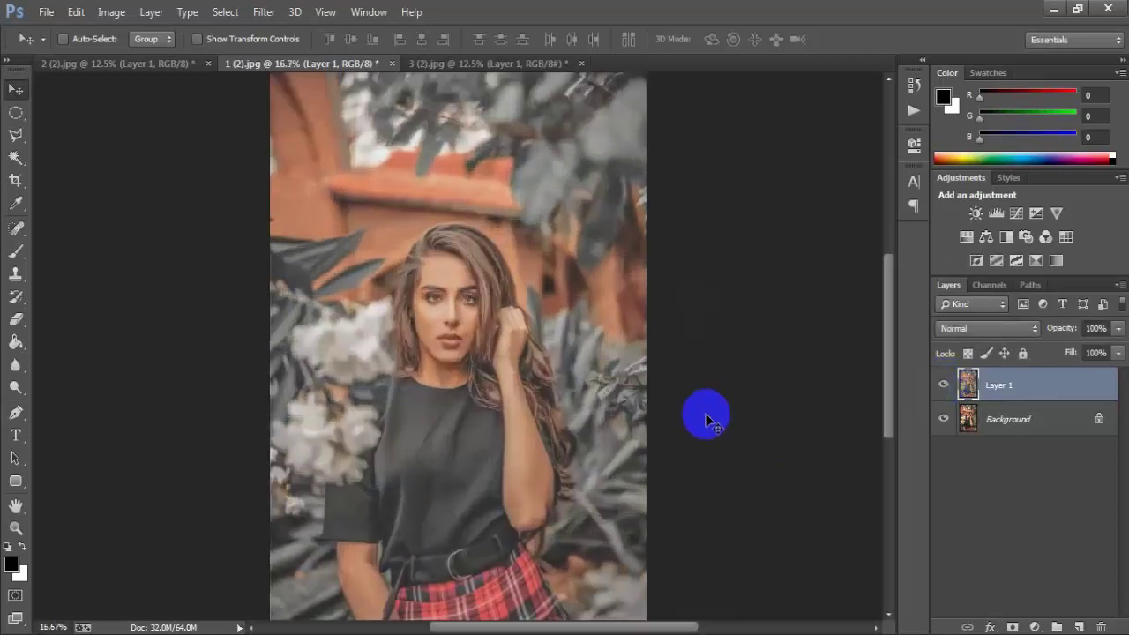
left_click(944, 385)
left_click(944, 385)
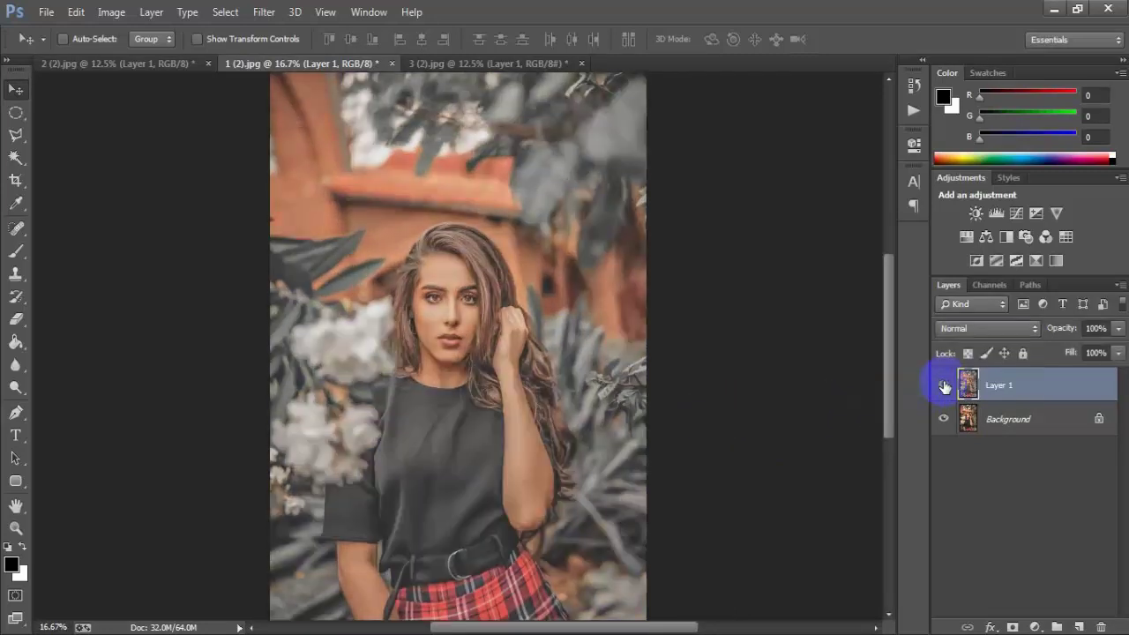
left_click(463, 63)
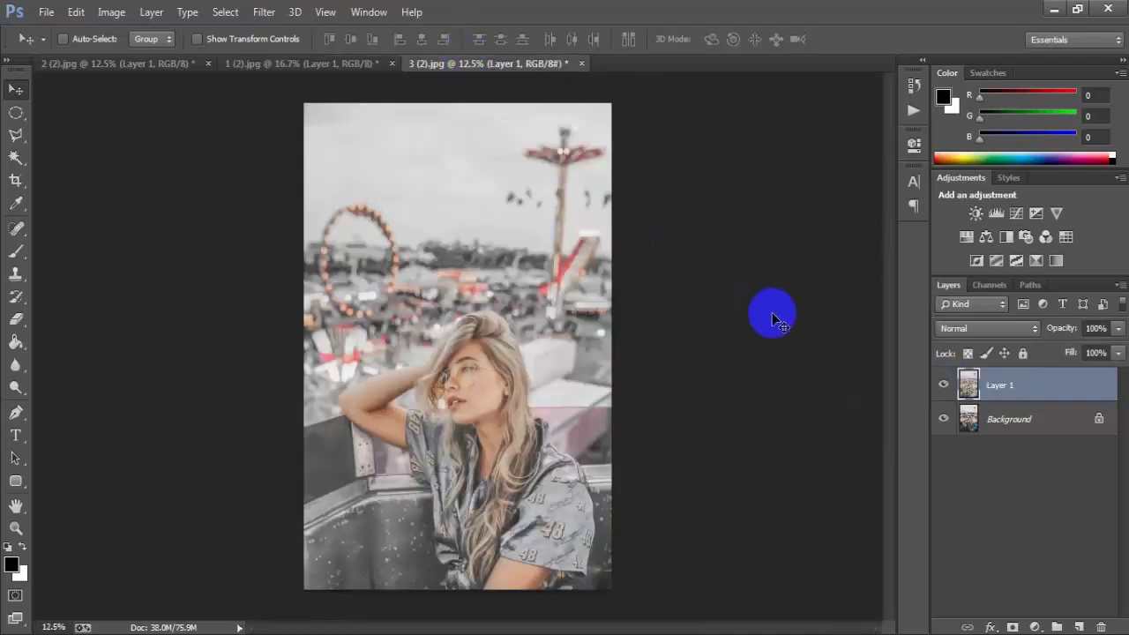
left_click(944, 385)
left_click(945, 386)
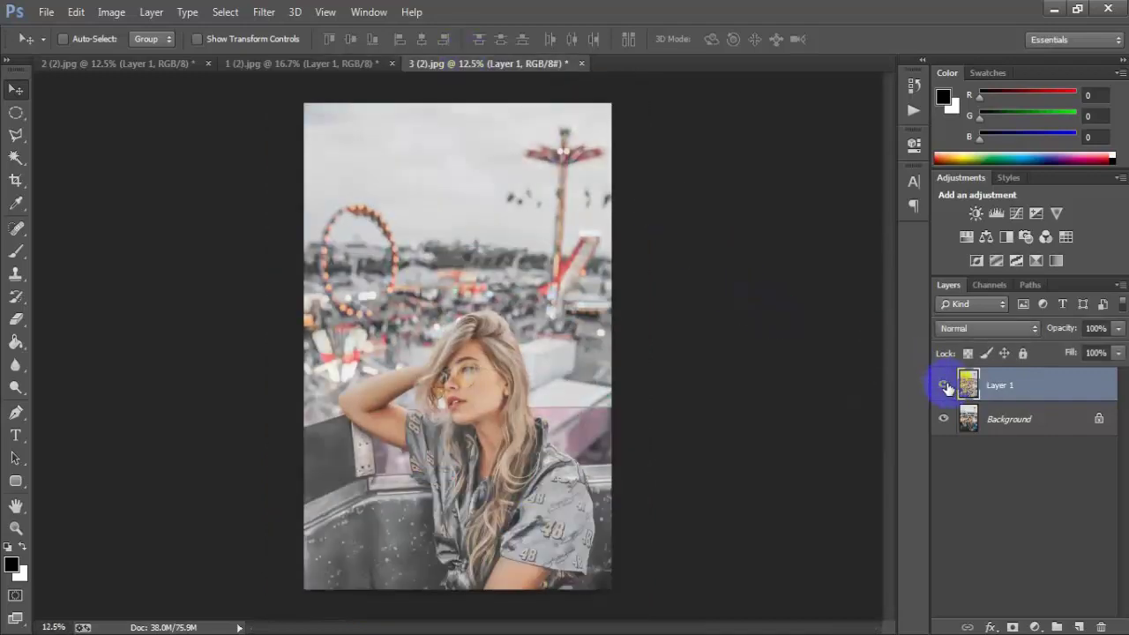
left_click(944, 386)
left_click(944, 386)
left_click(944, 385)
left_click(327, 66)
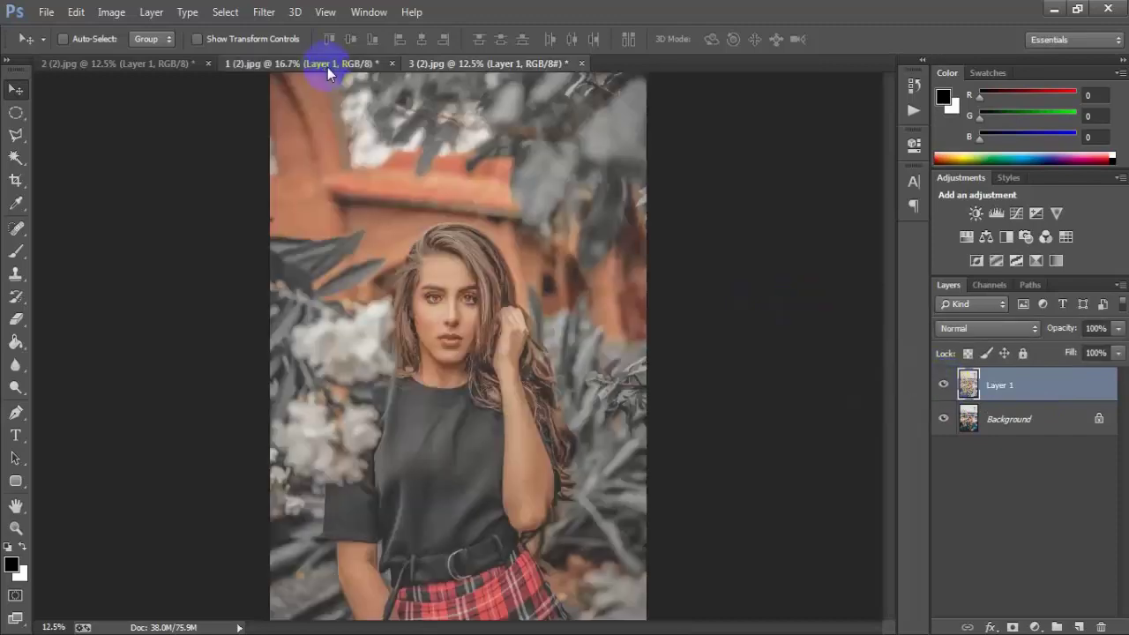
left_click(944, 385)
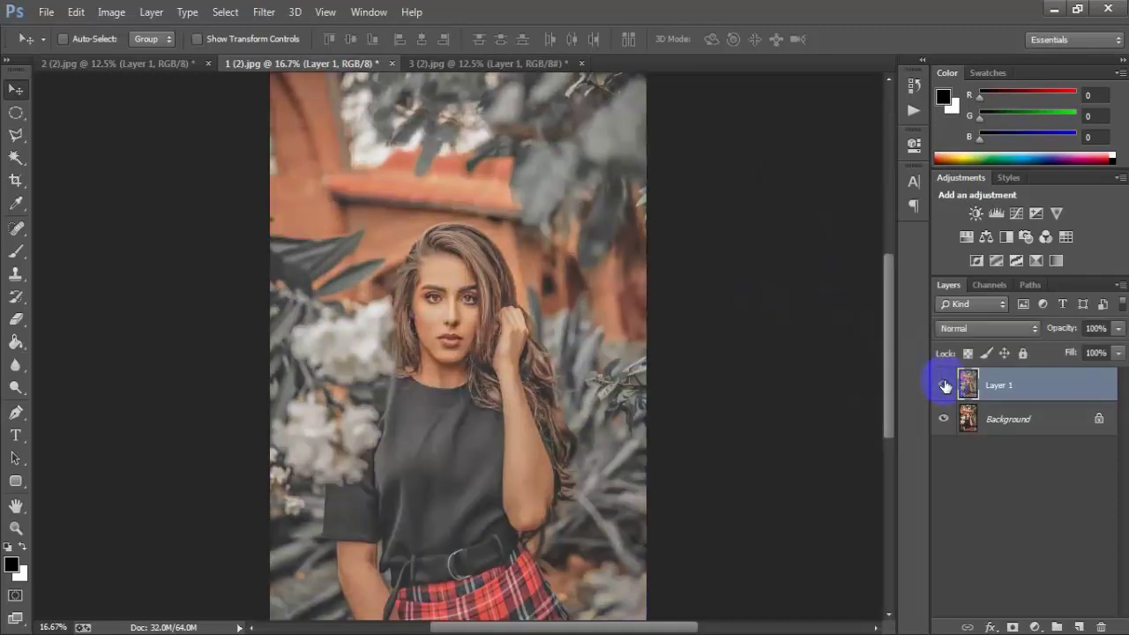
left_click(142, 65)
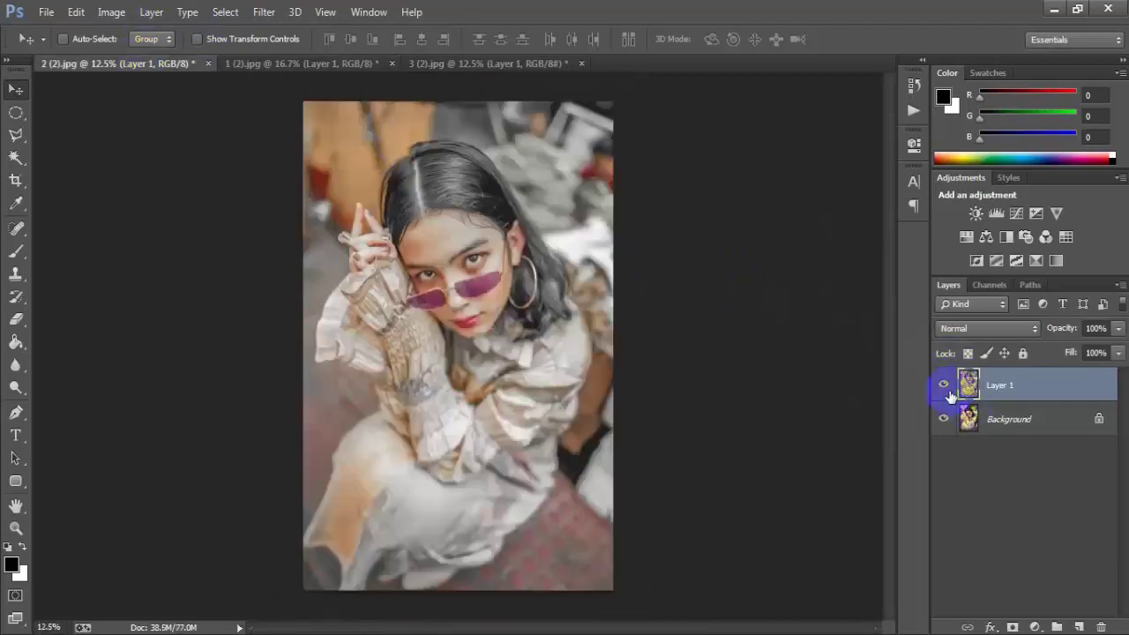
left_click(943, 386)
left_click(944, 386)
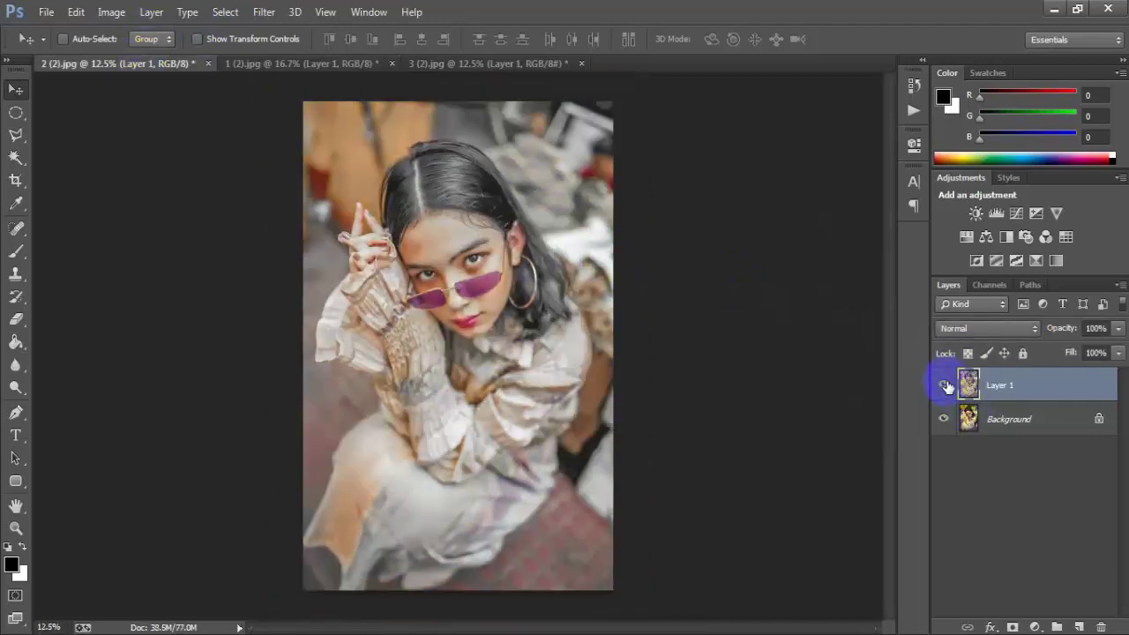